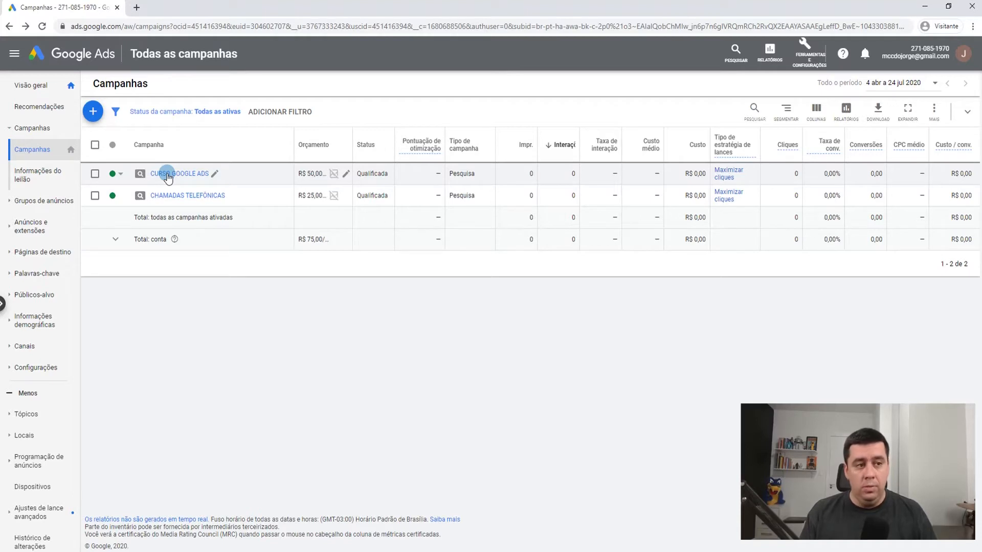
Start a new lead form extension from the extensions of the CURSO GOOGLE ADS campaign's Curso Google Ads - Presencial ad group
left_click(168, 174)
left_click(162, 188)
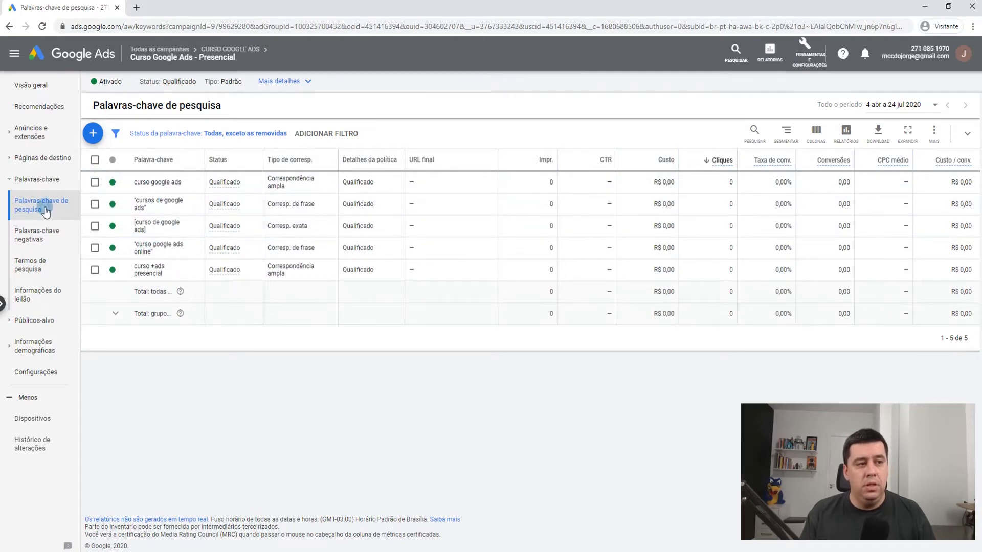
left_click(28, 132)
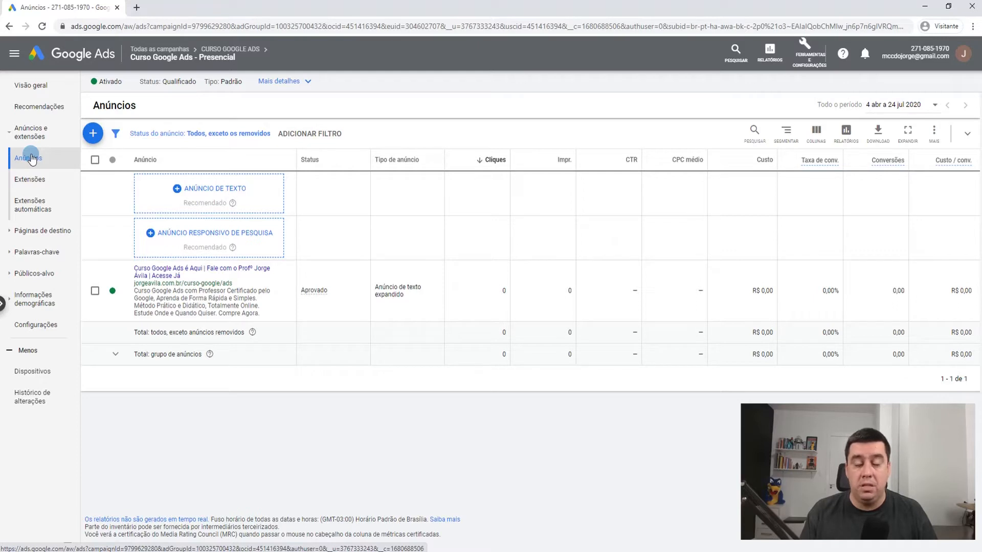
left_click(29, 179)
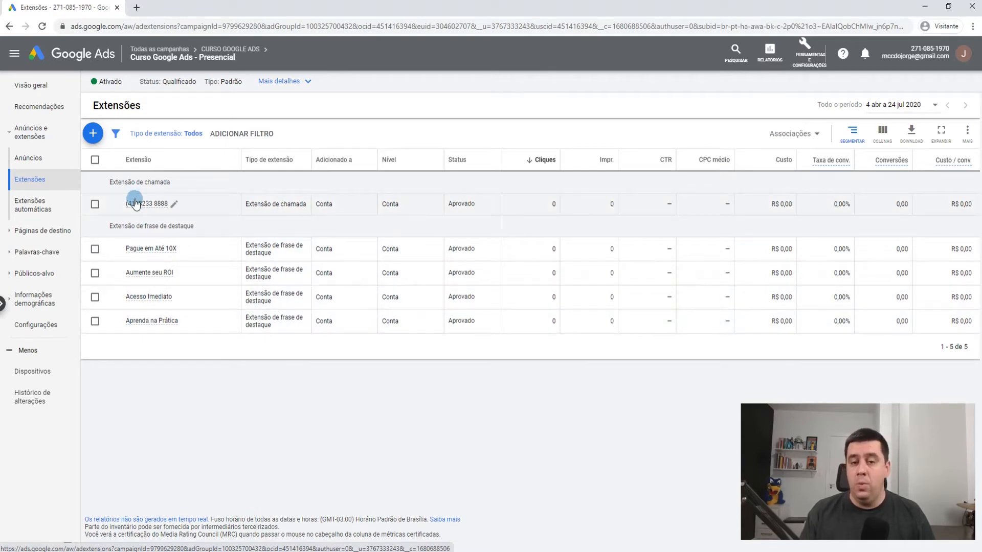
left_click(96, 135)
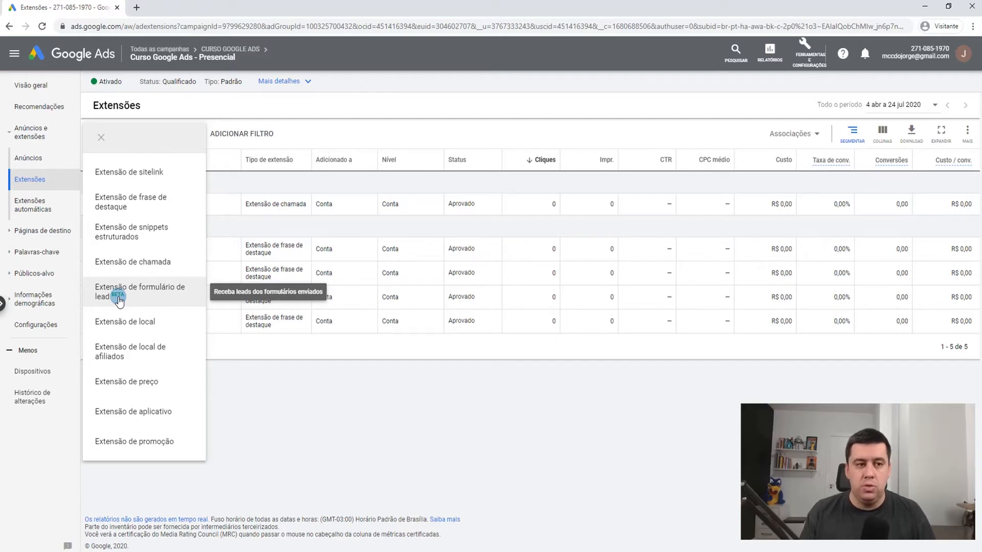
left_click(155, 306)
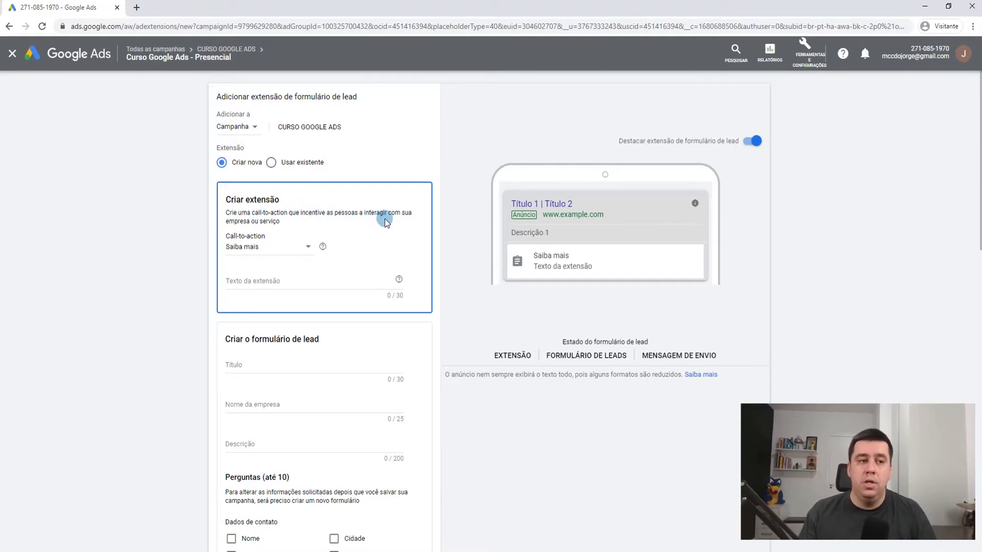
Set the extension's call-to-action to Inscreva-se agora and its extension text to "Curso Google Ads Gratuito"
left_click(282, 248)
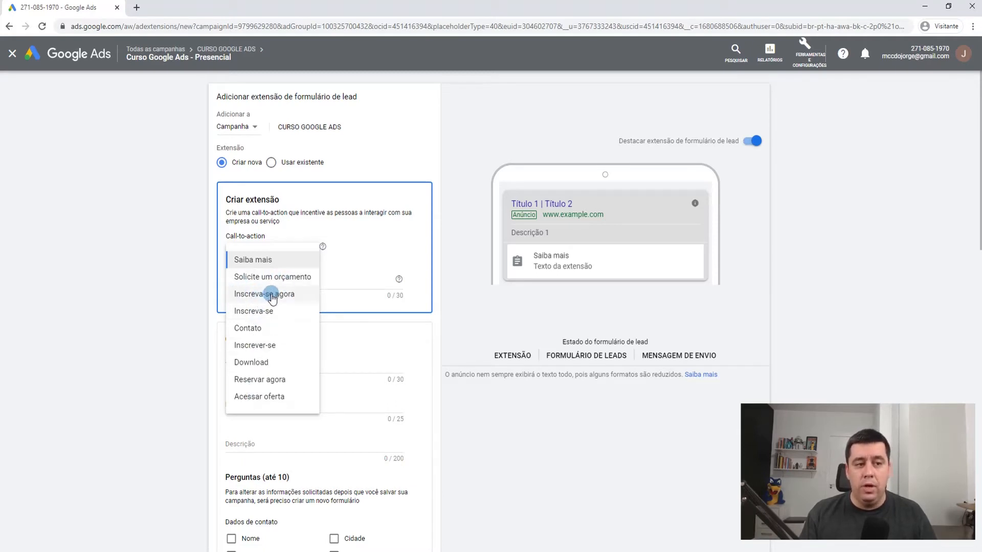
left_click(249, 294)
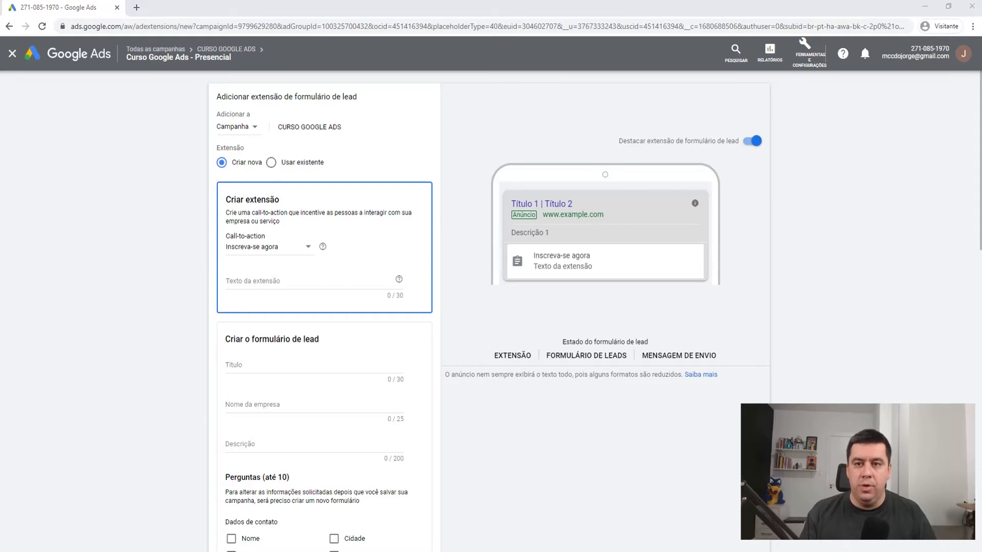
left_click(241, 280)
type("Curso Google Ads Gratuito")
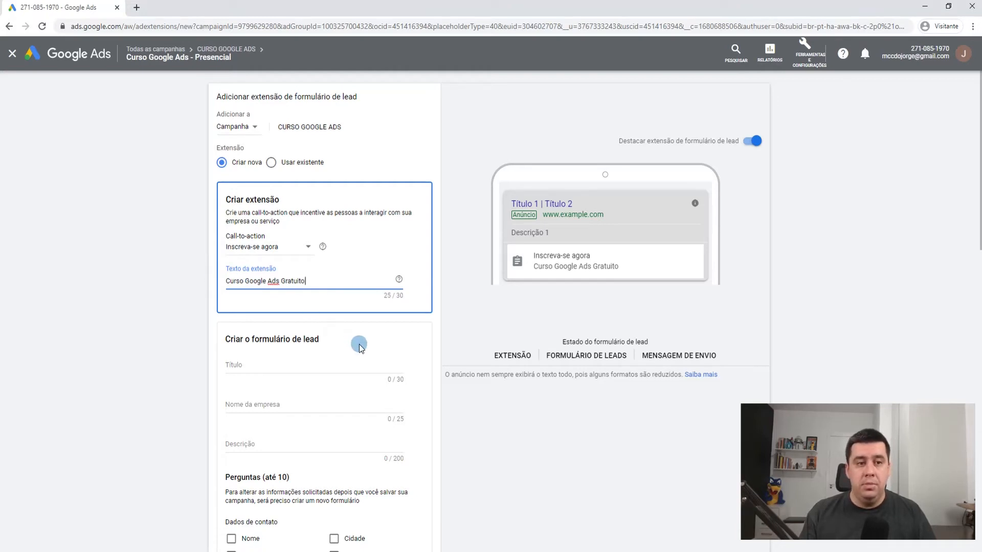
left_click(364, 315)
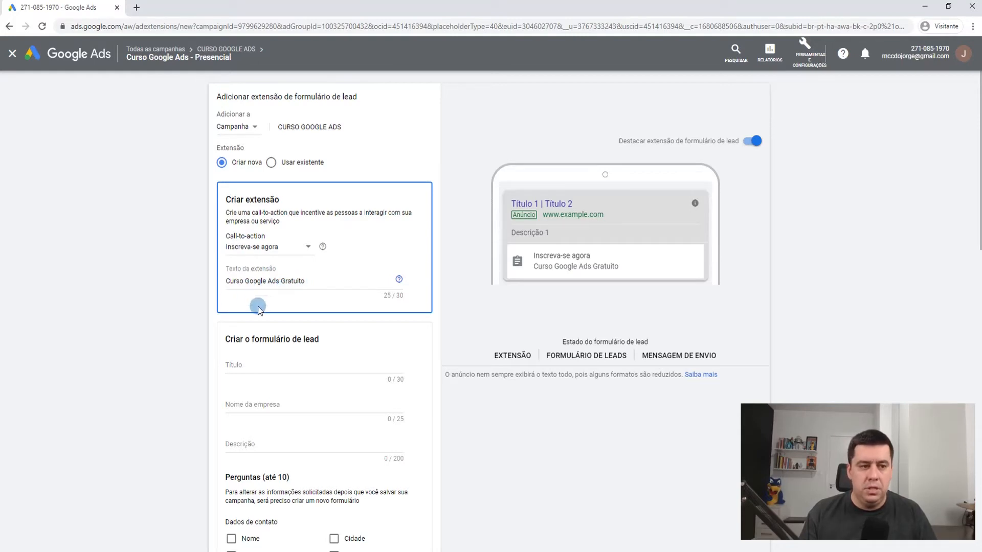
Title the lead form "Inscrição Curso Google Ads" and enter "Jorge Ávila Cursos" as the company name
scroll(186, 281, "down", 1)
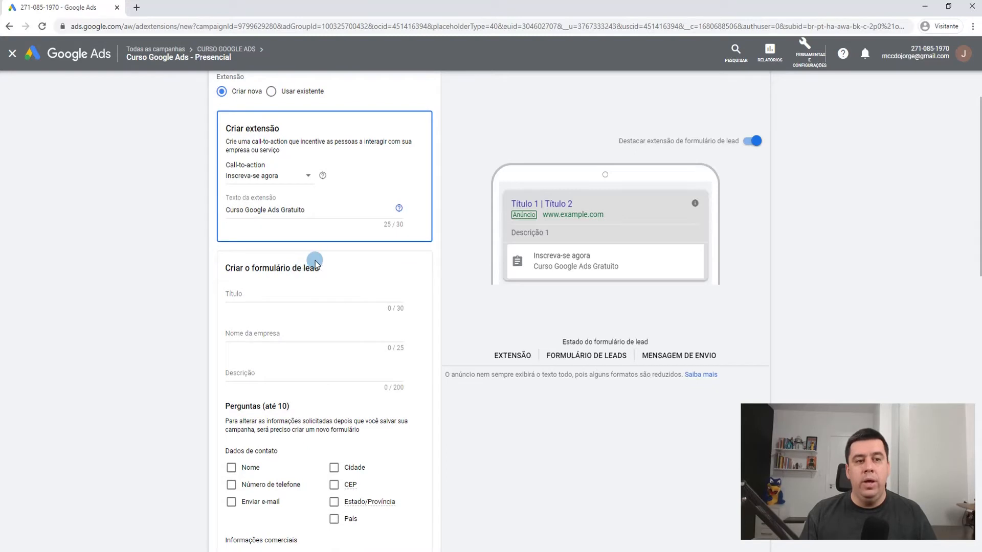
left_click(286, 289)
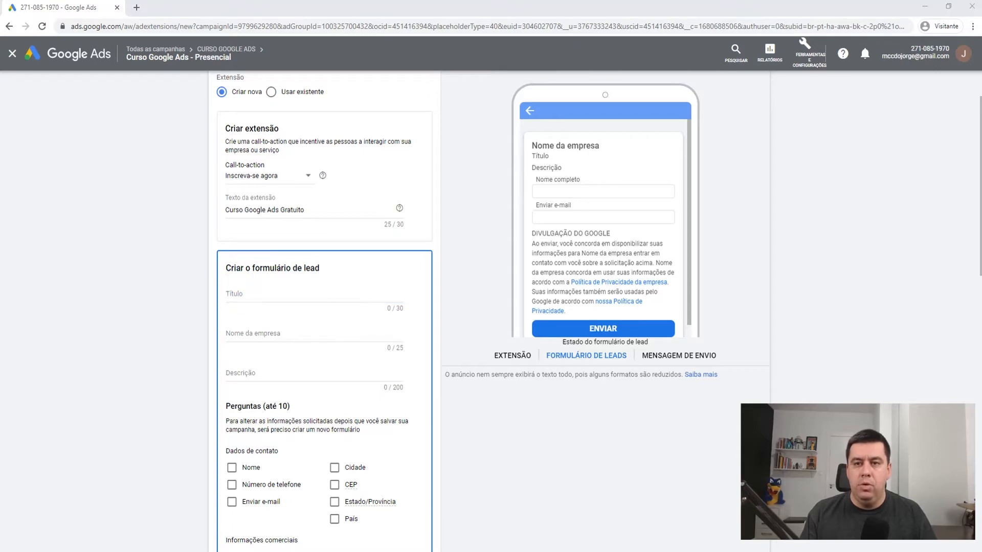
left_click(273, 292)
type("Inscrição Curso Google Ads")
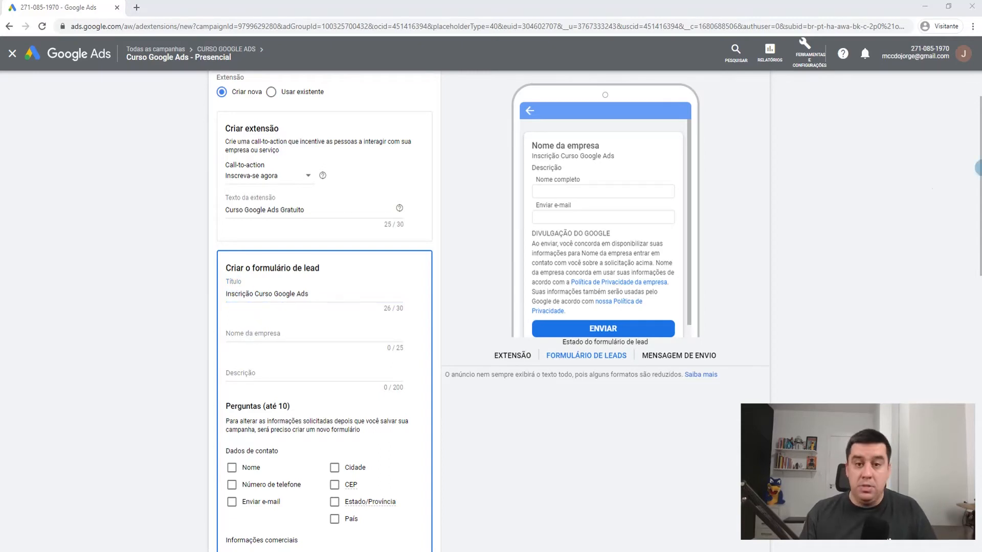
left_click(240, 335)
type("Jorge Ávila Cursos")
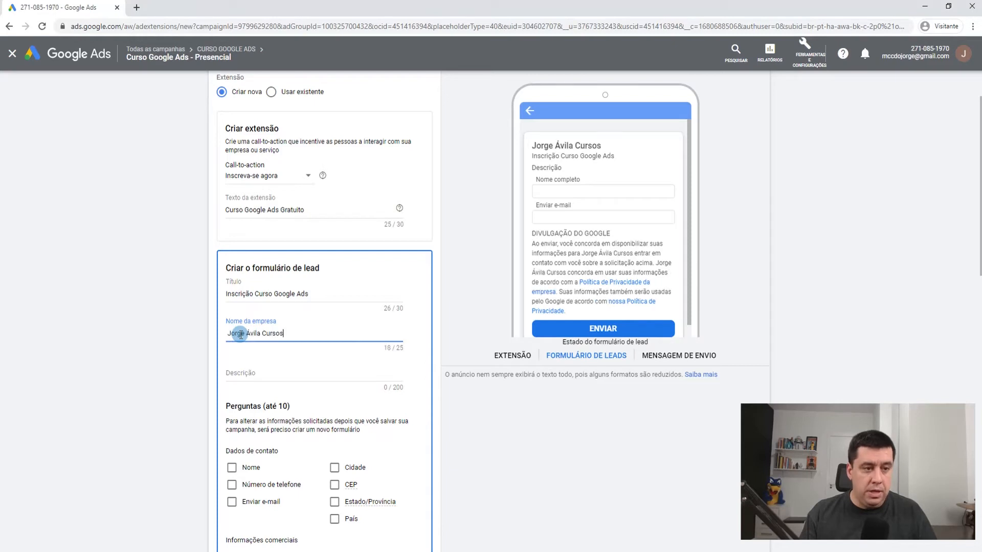
Set the form description to "Preencha os dados abaixo e garanta sua vaga antecipadamente. Aproveite essa oportunidade. Após o preenchimento nossa equipe entrará em contato com você."
key("Tab")
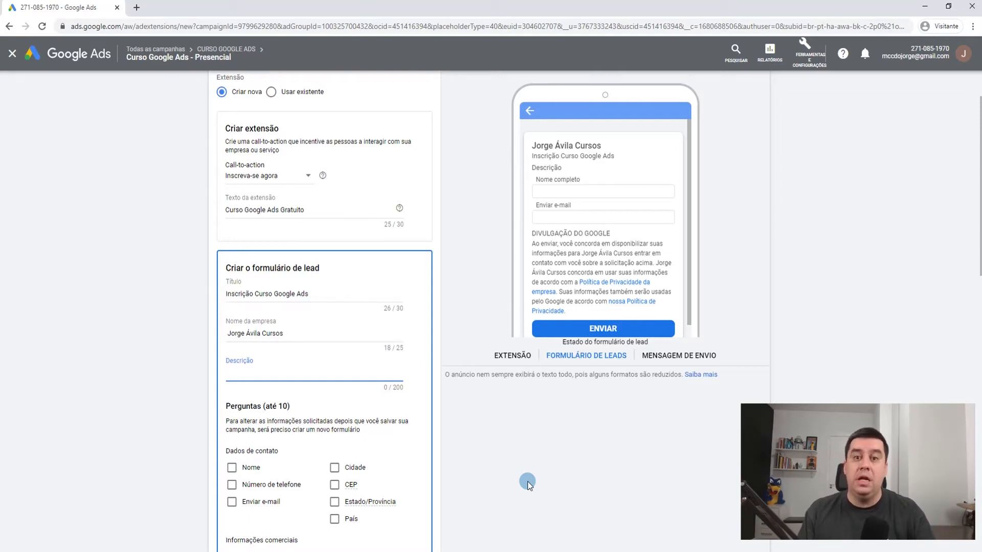
type("Preencha os dados abaixo e garanta sua vaga antecipadamente. Aproveite essa oportunidade. Após o preenchimento nossa equipe entrará em contato com você.")
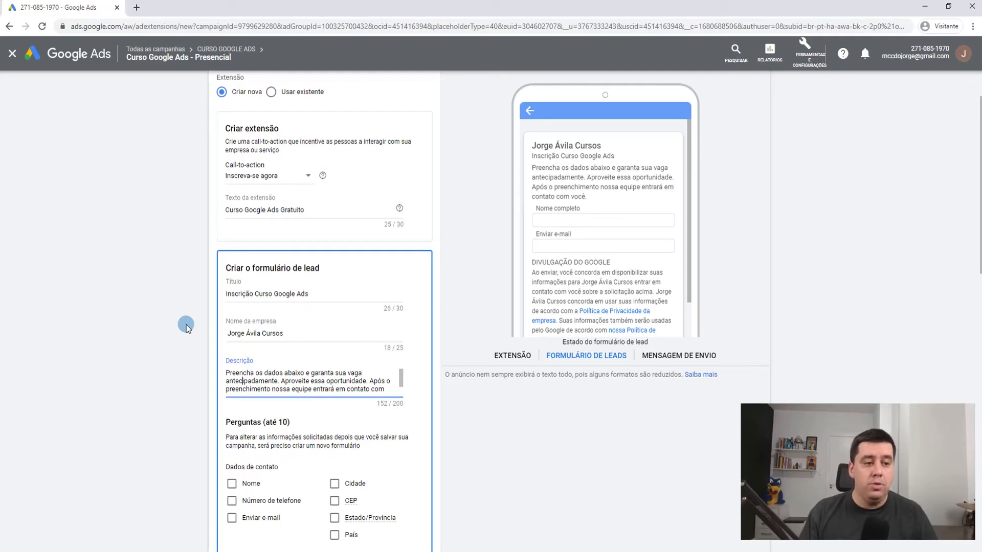
key("Down")
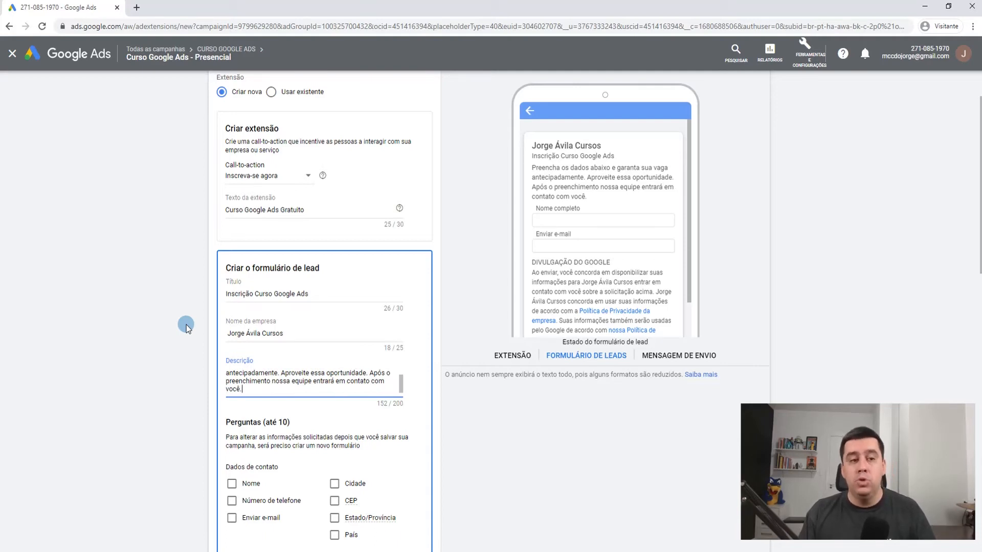
key("Up")
key("Up")
key("Up")
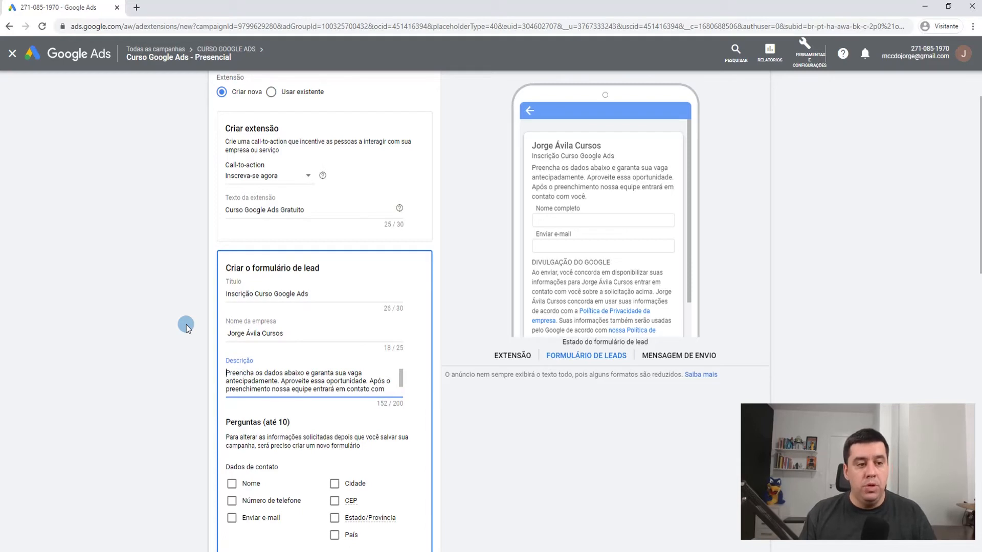
scroll(258, 372, "down", 1)
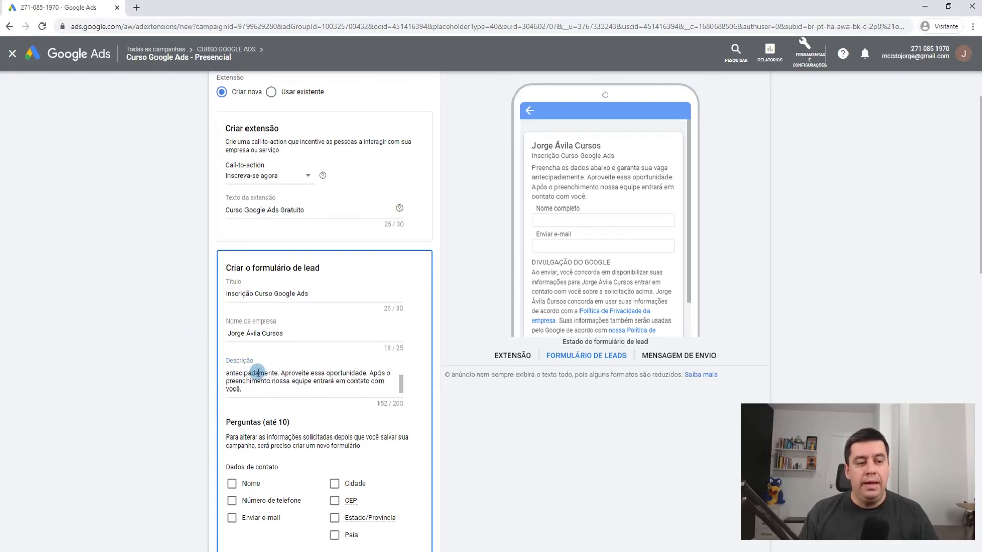
Include full name (Nome completo), phone number, e-mail and city as the contact data requested in the lead form
scroll(307, 394, "down", 1)
scroll(368, 353, "down", 1)
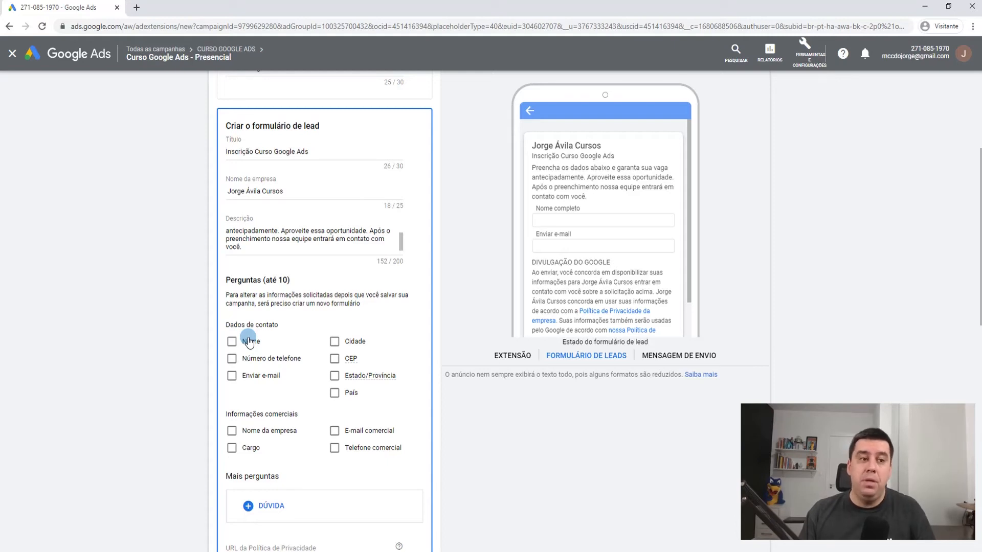
left_click(232, 343)
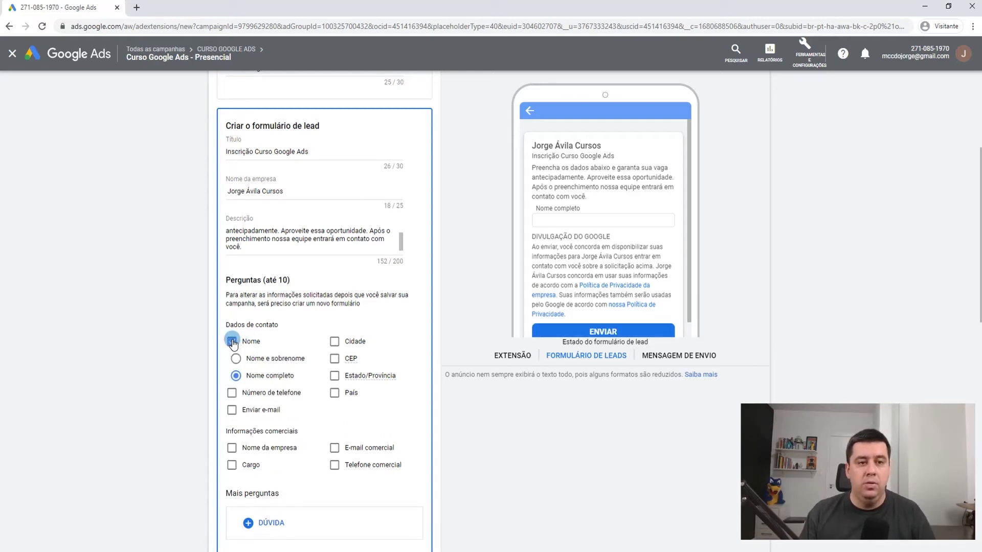
left_click(236, 360)
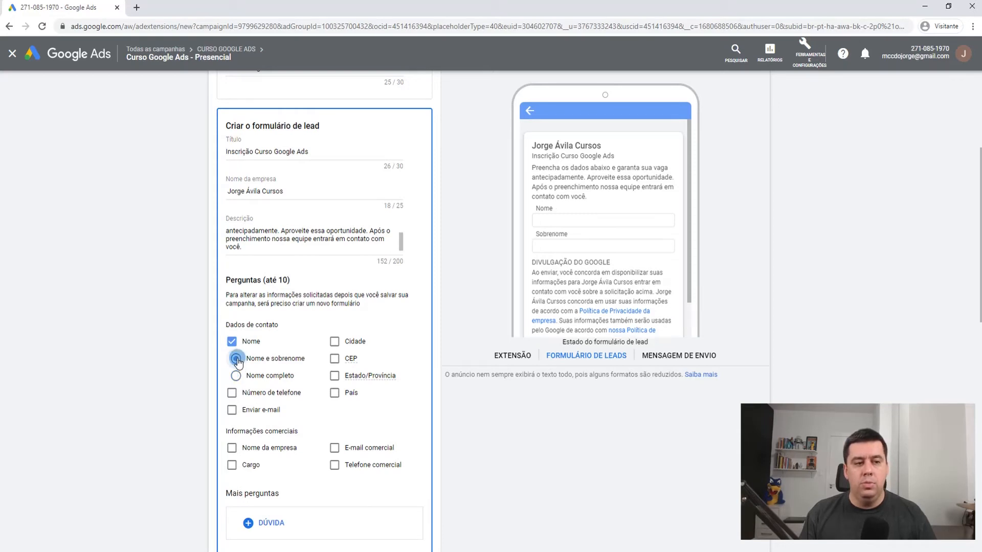
left_click(235, 376)
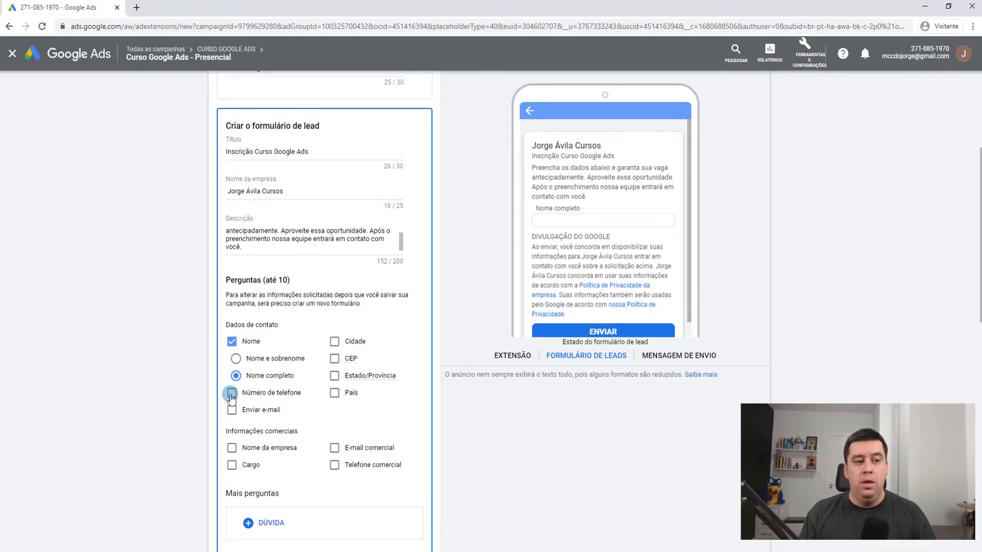
left_click(231, 393)
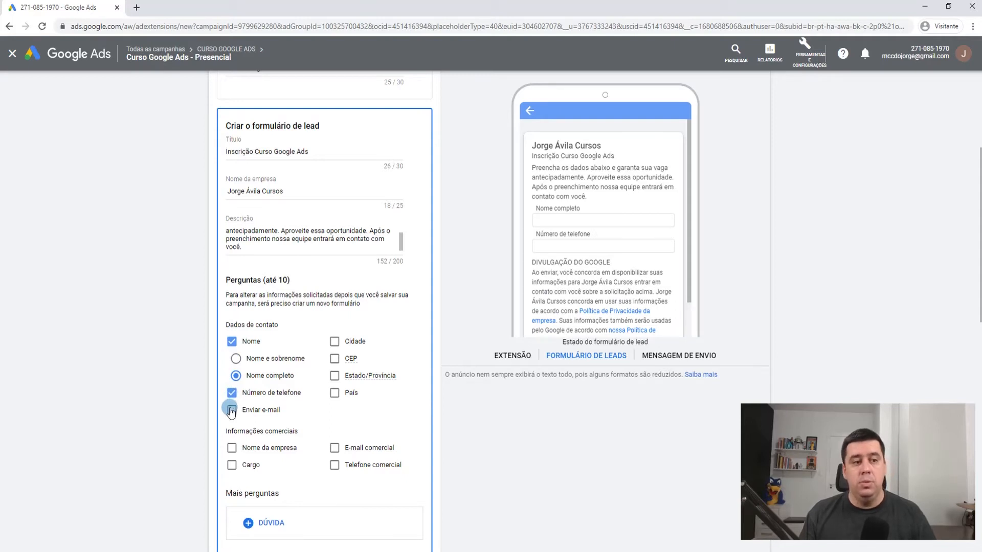
left_click(232, 410)
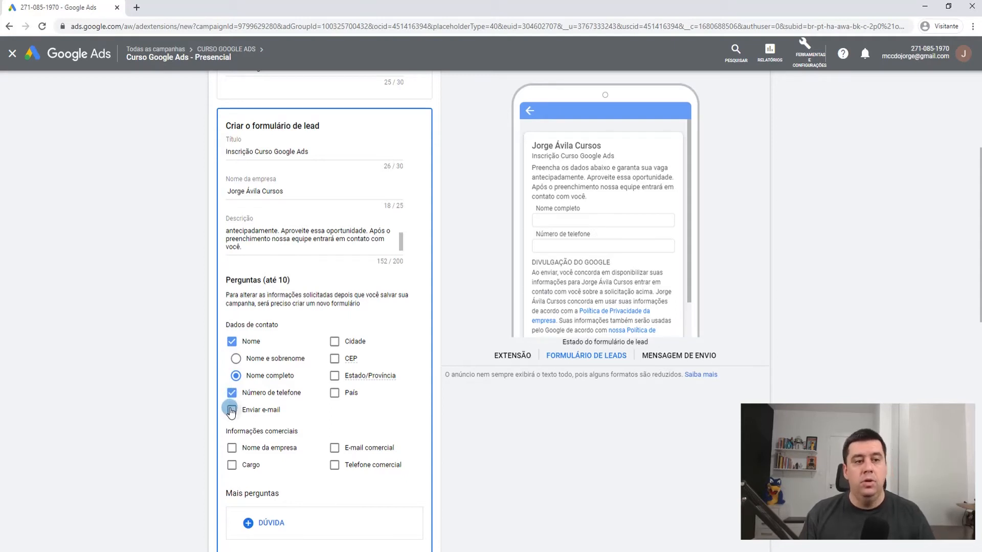
left_click(334, 342)
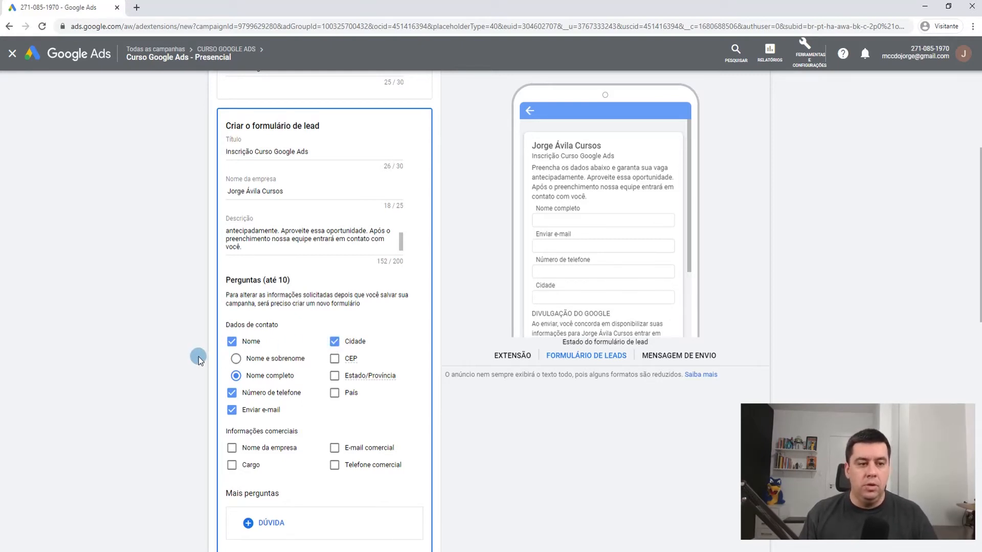
Add the extra form question "Em qual curso você tem interesse?" from the Ensino category
scroll(198, 356, "down", 1)
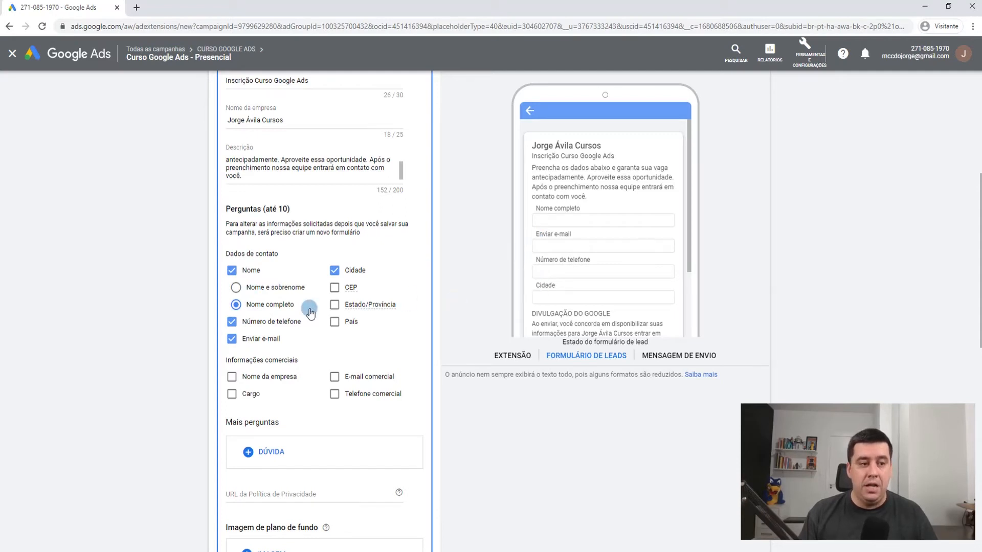
scroll(170, 390, "down", 1)
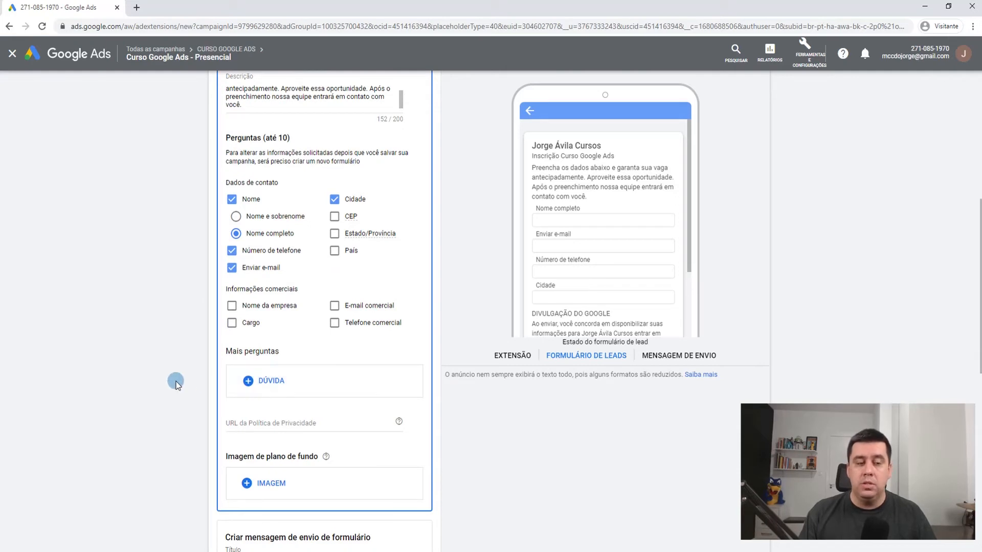
left_click(275, 384)
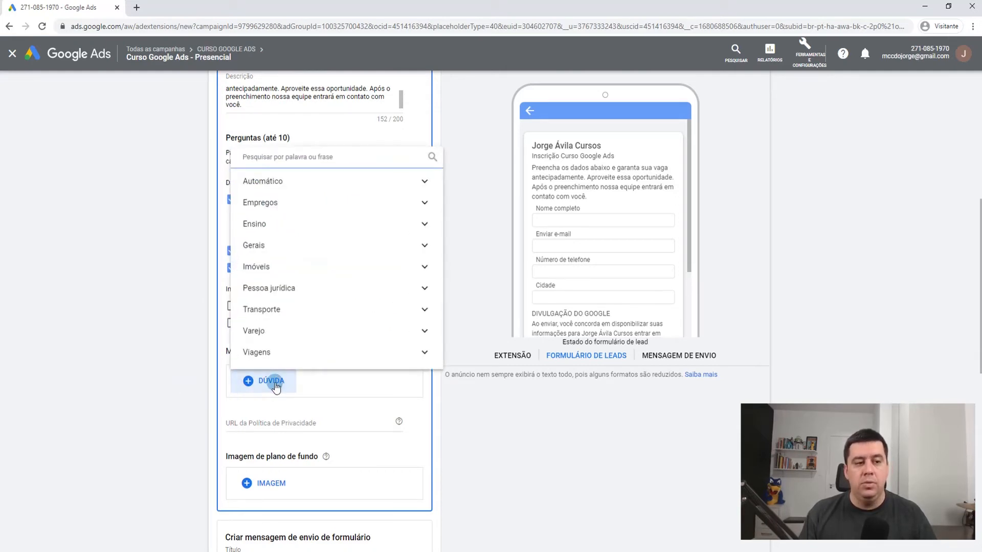
left_click(300, 182)
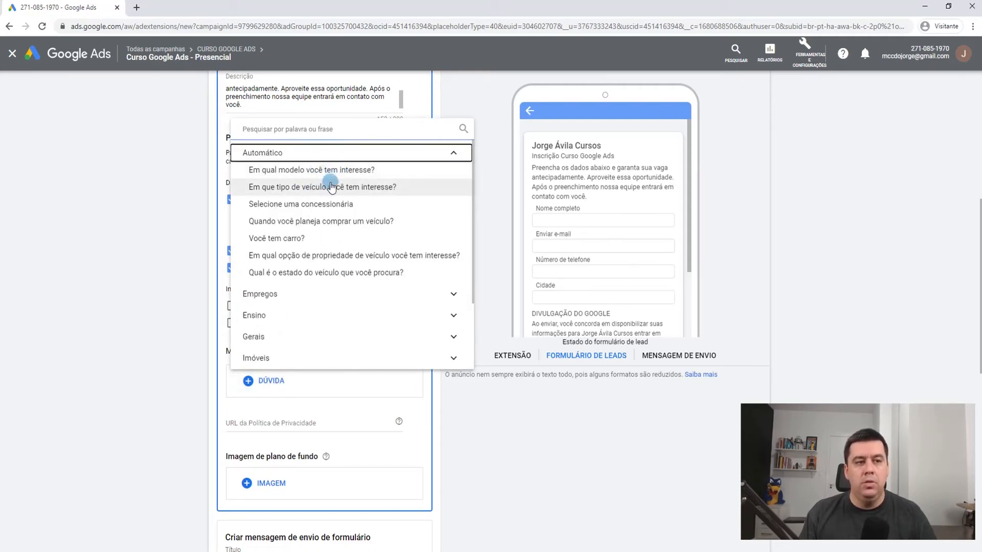
left_click(307, 153)
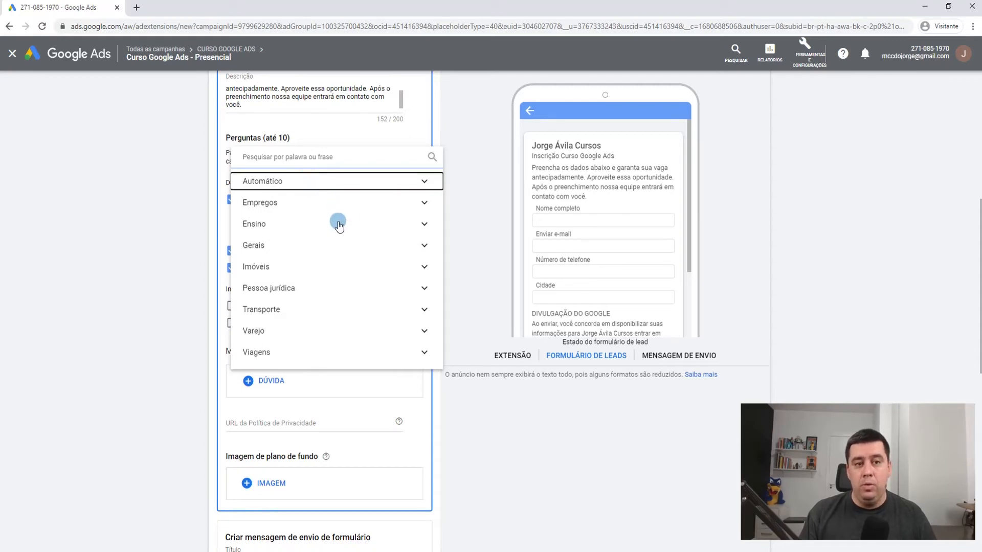
left_click(422, 225)
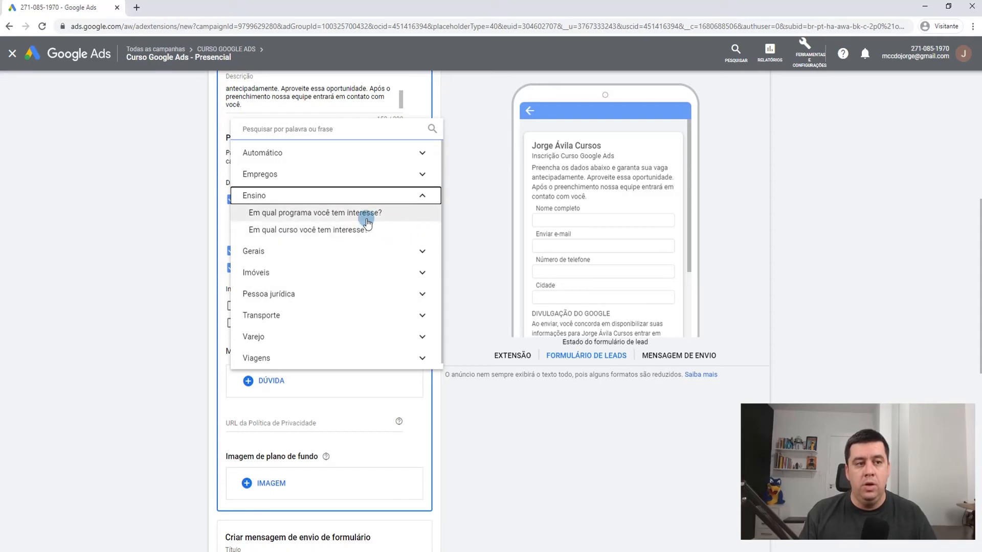
left_click(312, 230)
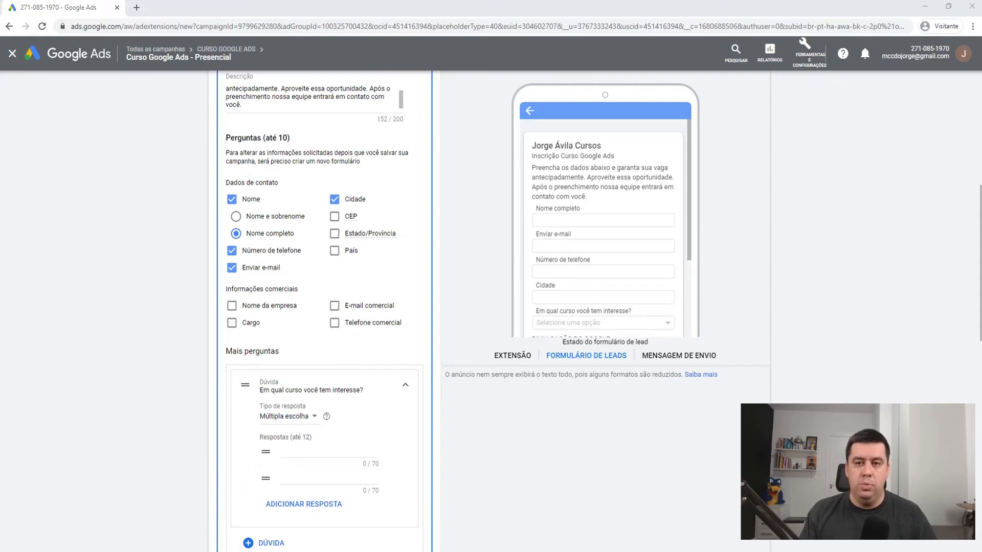
Enter "Rede de Pesquisa" and "Rede de Display" as the multiple-choice answers to the course interest question
left_click(291, 446)
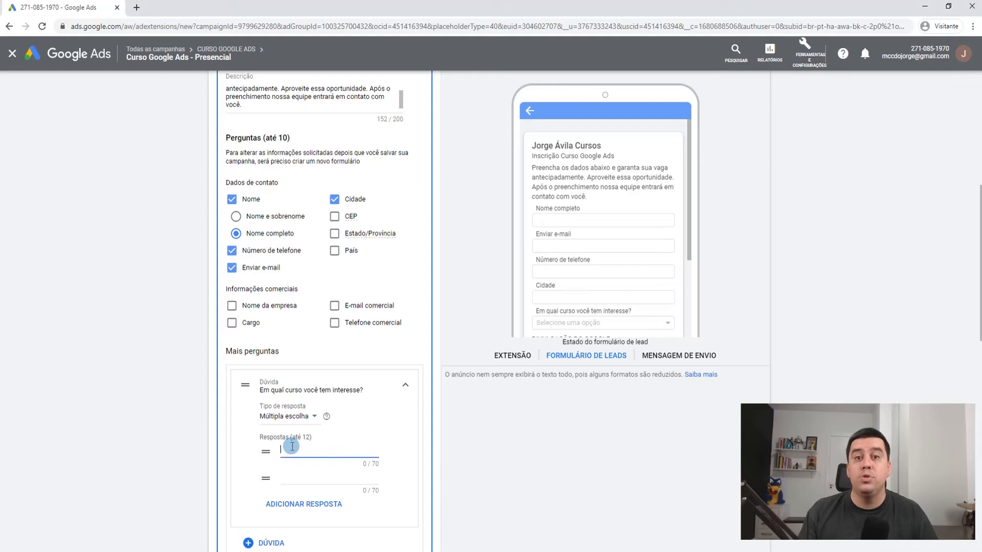
type("Rede de Pesquisa")
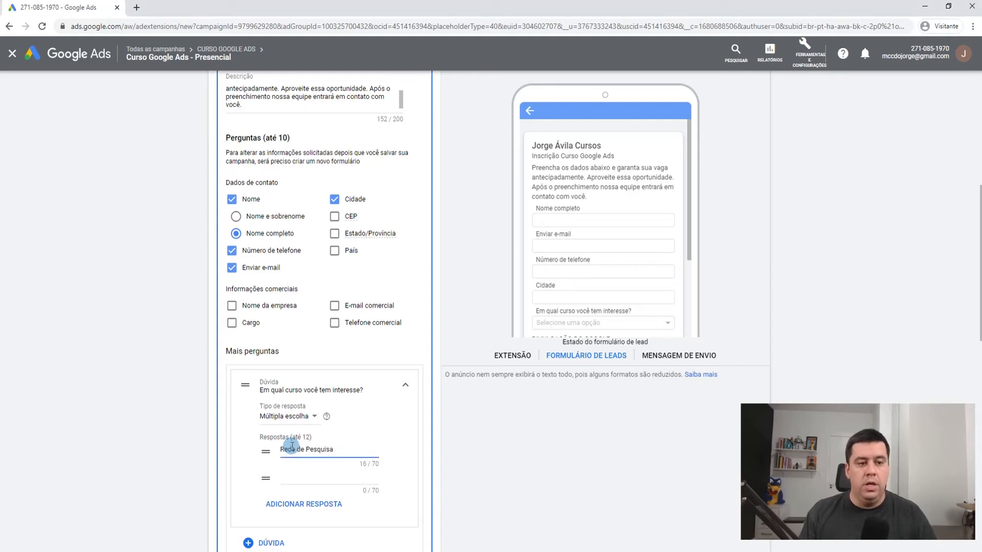
key("alt+Tab")
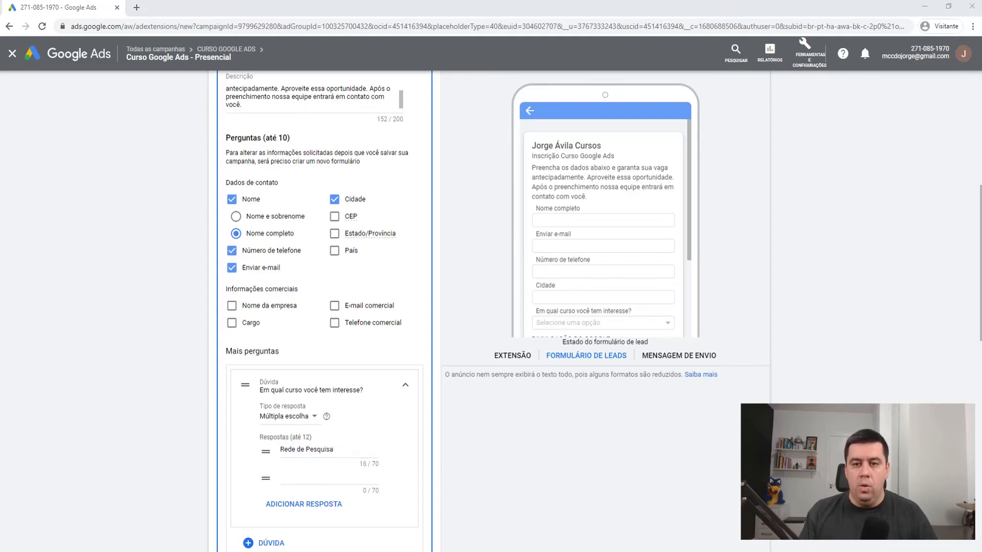
left_click(298, 476)
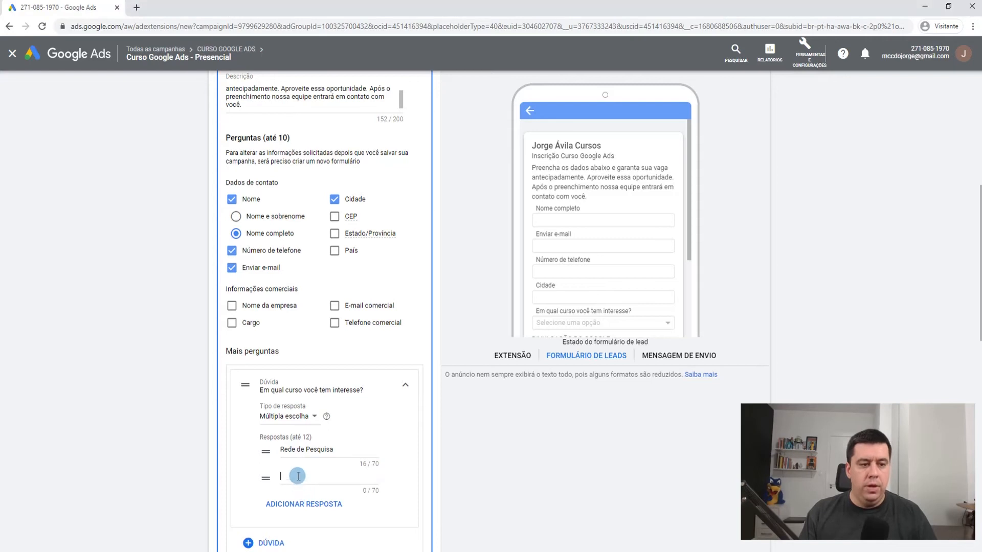
type("Rede de Display")
left_click_drag(692, 207, 685, 272)
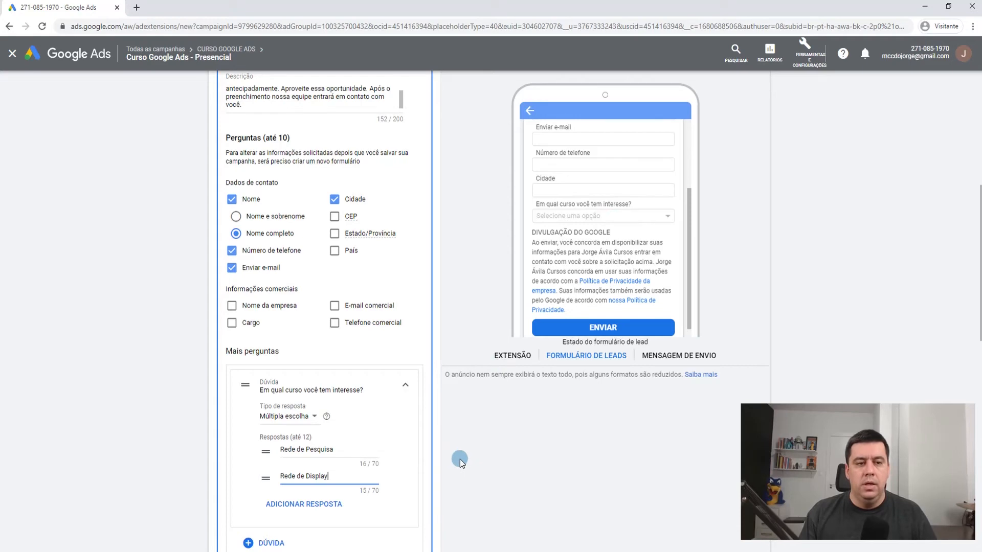
left_click(179, 372)
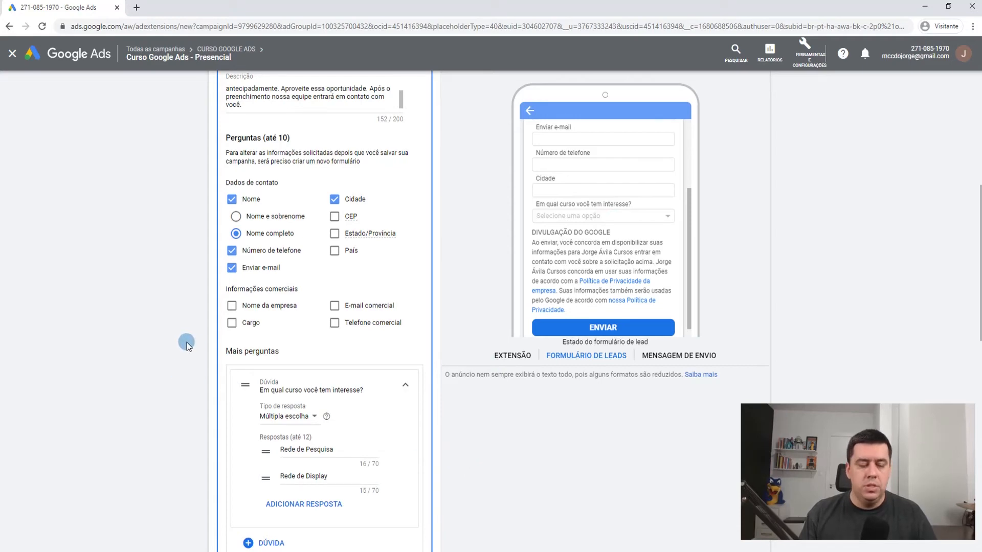
scroll(181, 340, "down", 3)
scroll(425, 313, "up", 3)
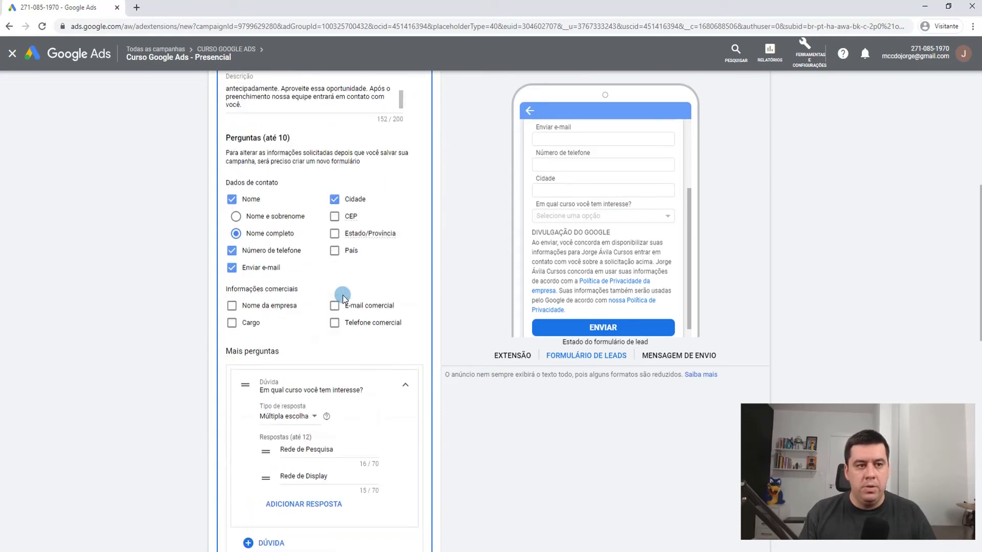
left_click_drag(689, 289, 651, 333)
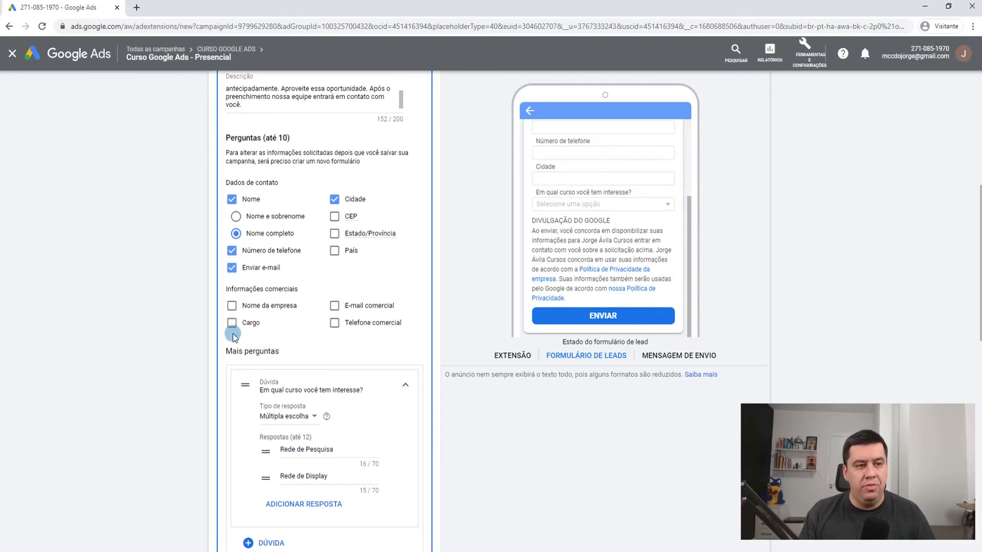
scroll(171, 362, "down", 3)
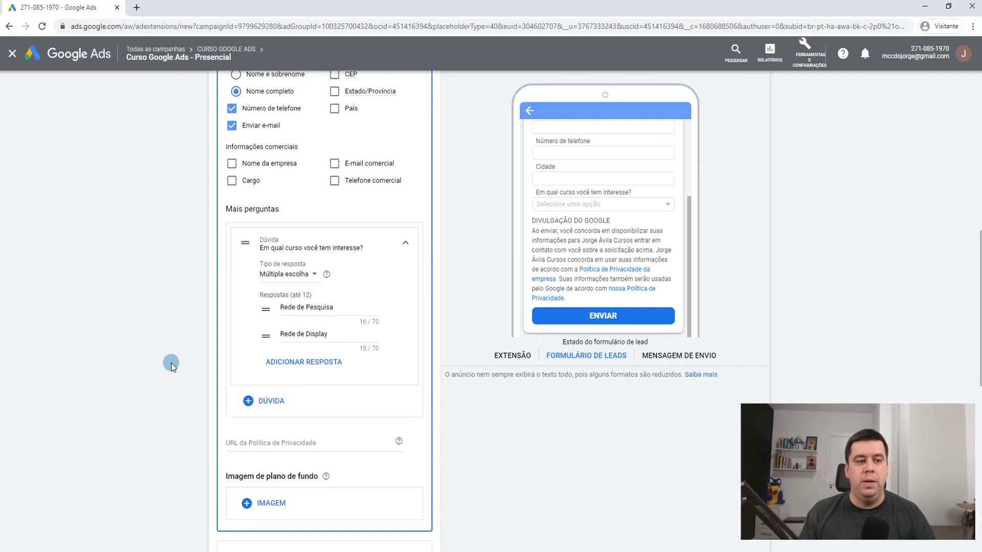
scroll(180, 384, "down", 1)
mouse_move(401, 375)
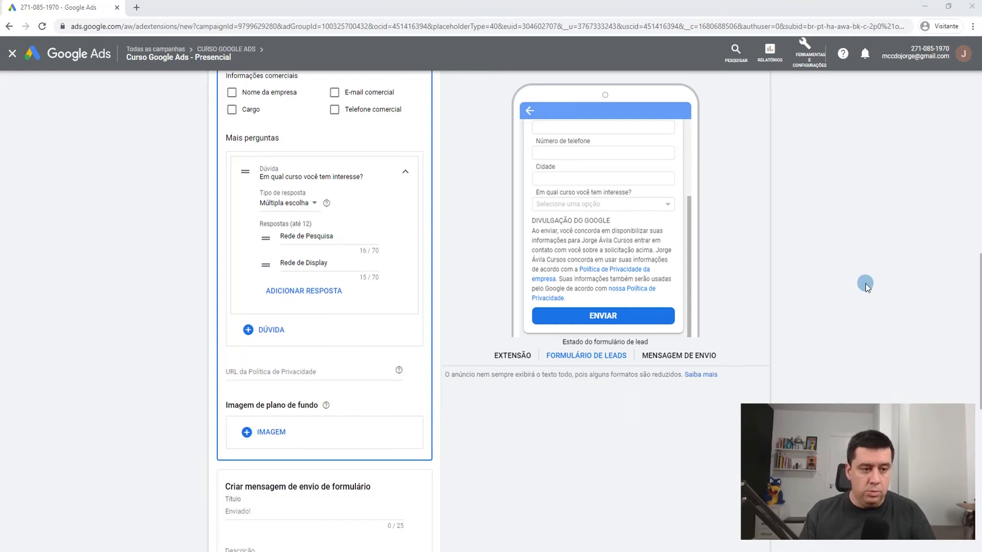
left_click(322, 371)
type("https://jorgeavila.com.br/cursos-online/")
left_click(191, 357)
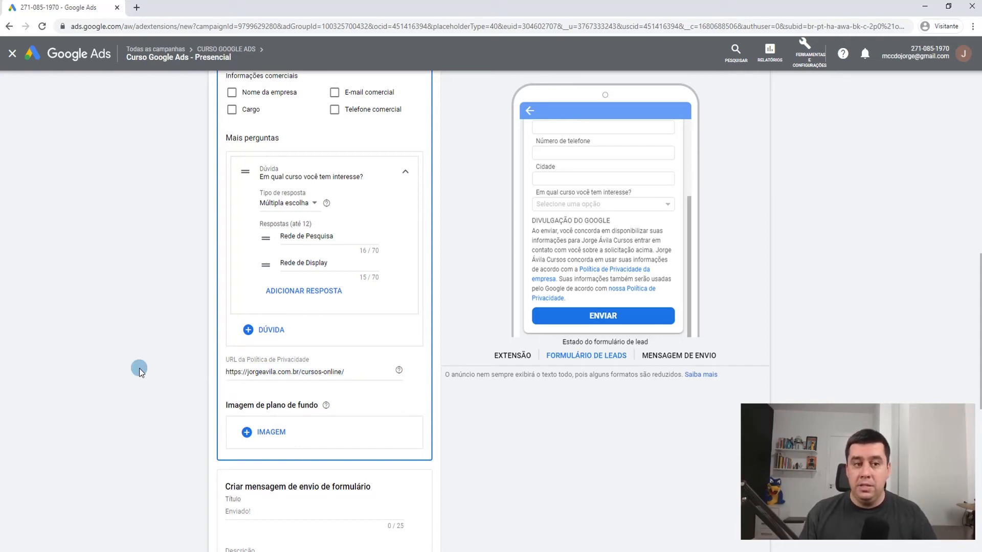
mouse_move(696, 293)
left_mouse_down()
mouse_move(693, 199)
mouse_move(695, 285)
left_mouse_up()
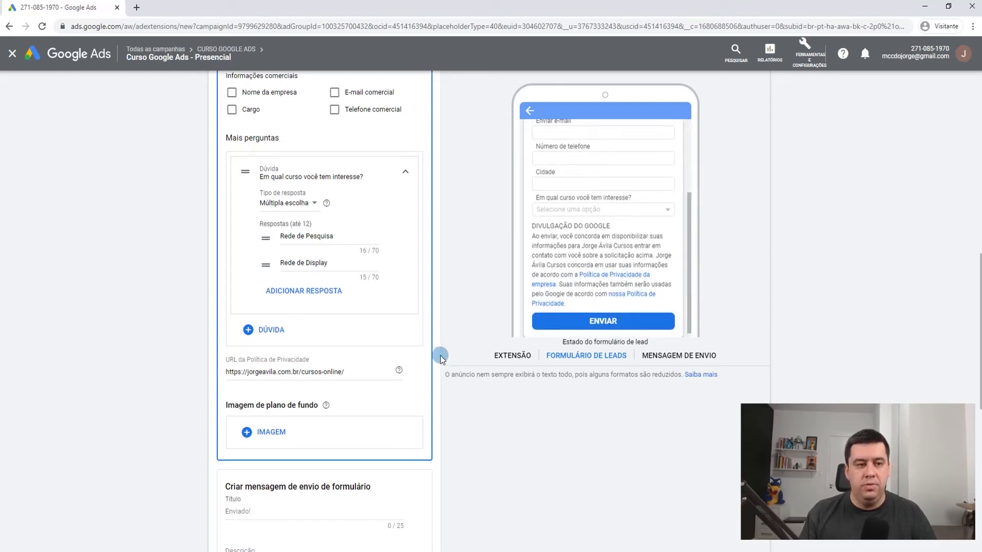
Add QUADRADA.png as the form's background image, cropped at 1,91:1 to the upper part of the picture, and check it in the preview
left_click(275, 433)
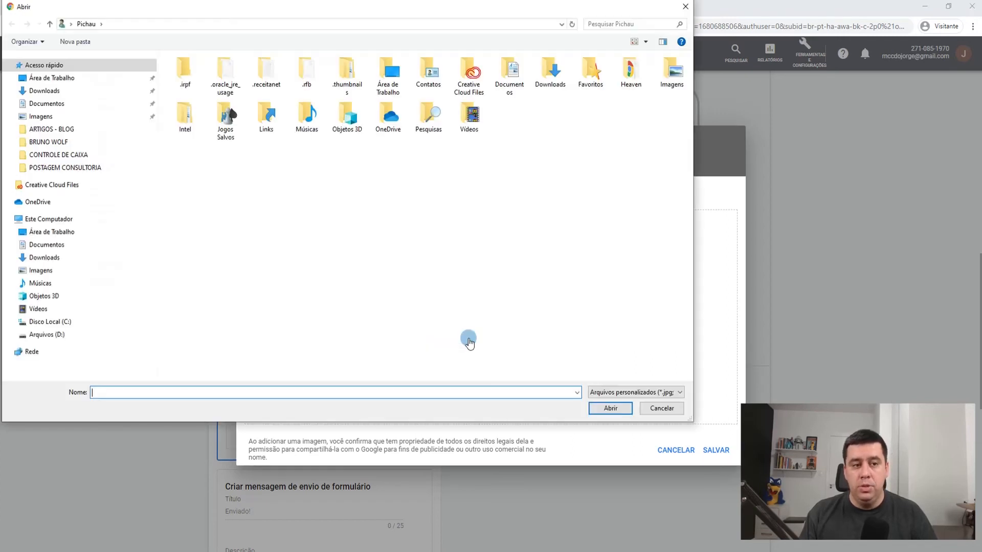
left_click(238, 152)
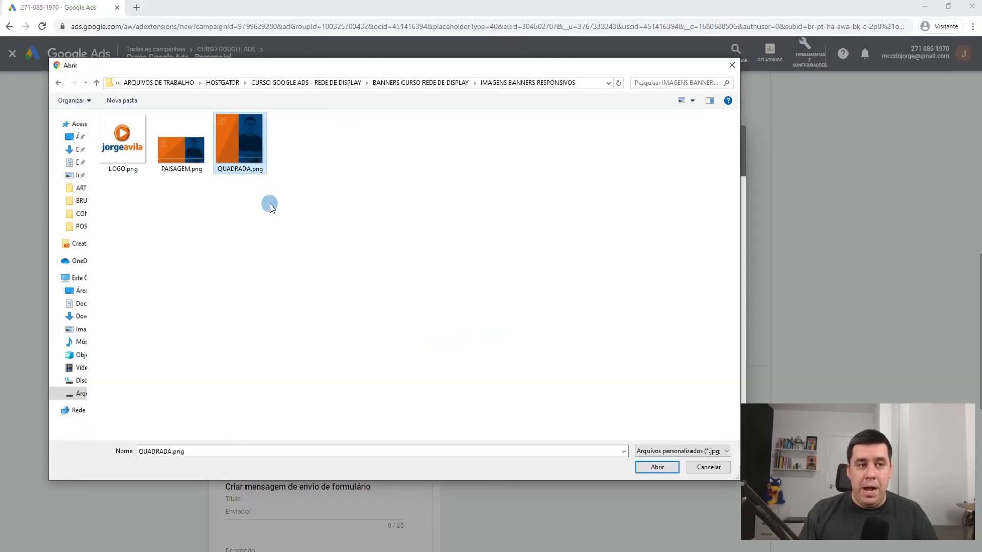
left_click(657, 467)
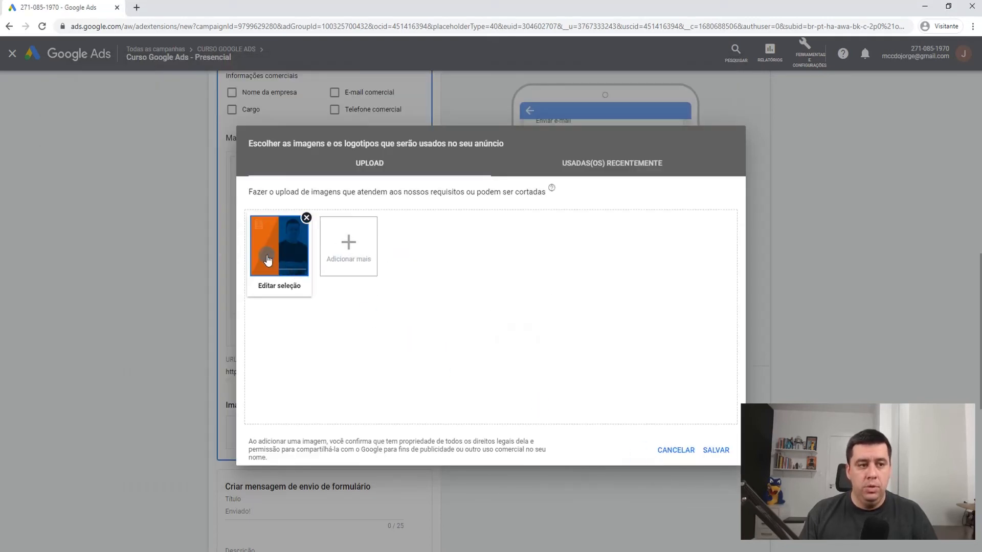
left_click(281, 238)
left_click_drag(366, 285, 376, 234)
left_click(713, 459)
left_click(698, 451)
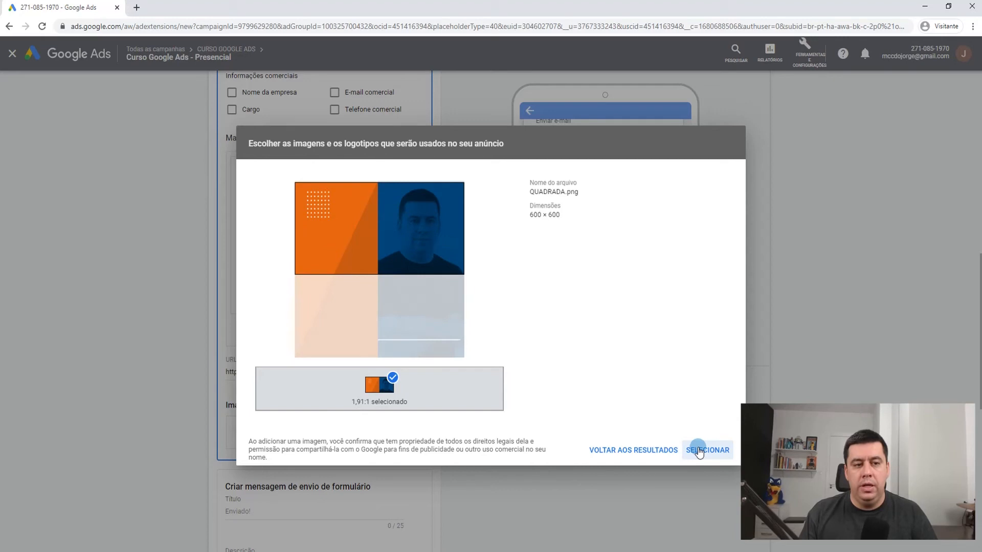
left_click(728, 457)
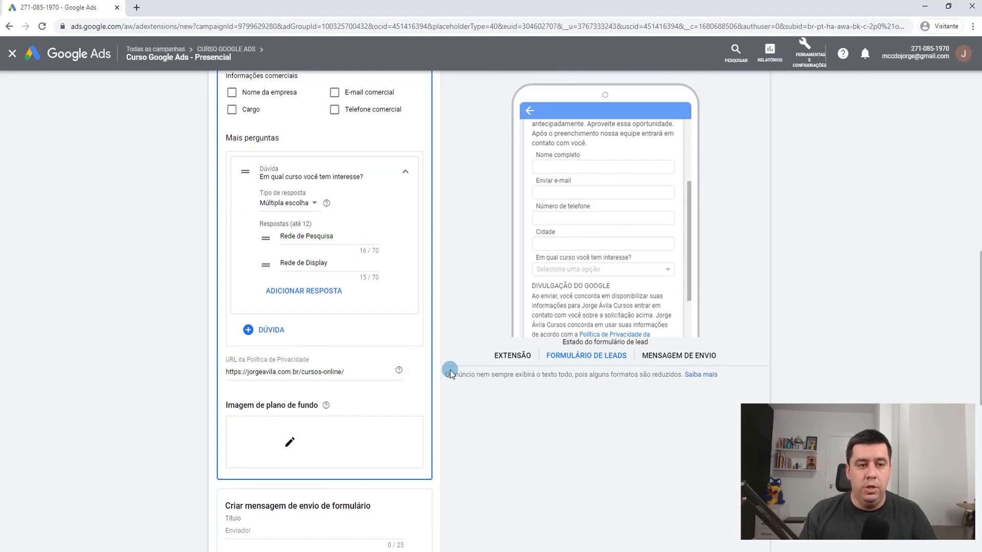
left_click_drag(690, 290, 697, 221)
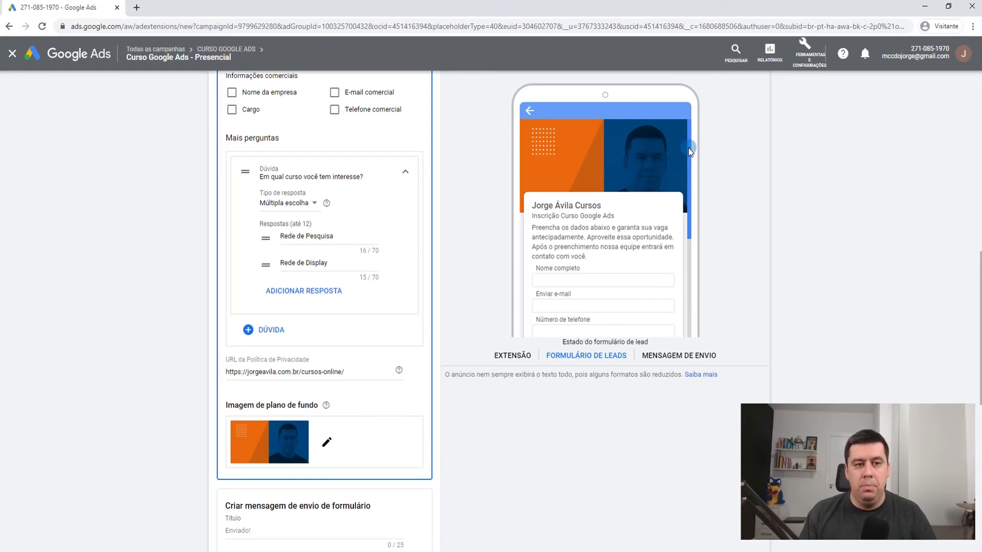
left_click_drag(691, 151, 423, 264)
Title the form submission message "Formulário Enviado!"
scroll(160, 404, "down", 3)
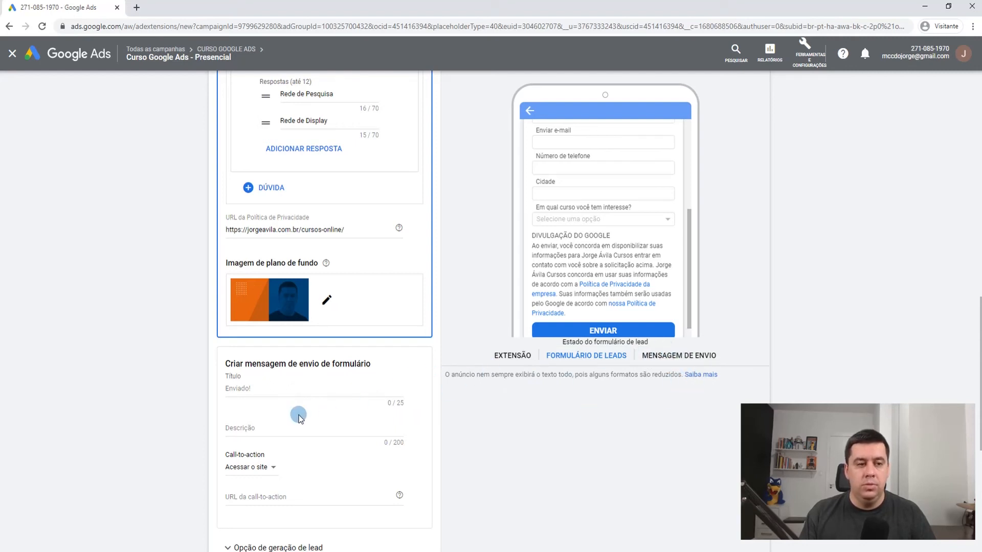
left_click(266, 392)
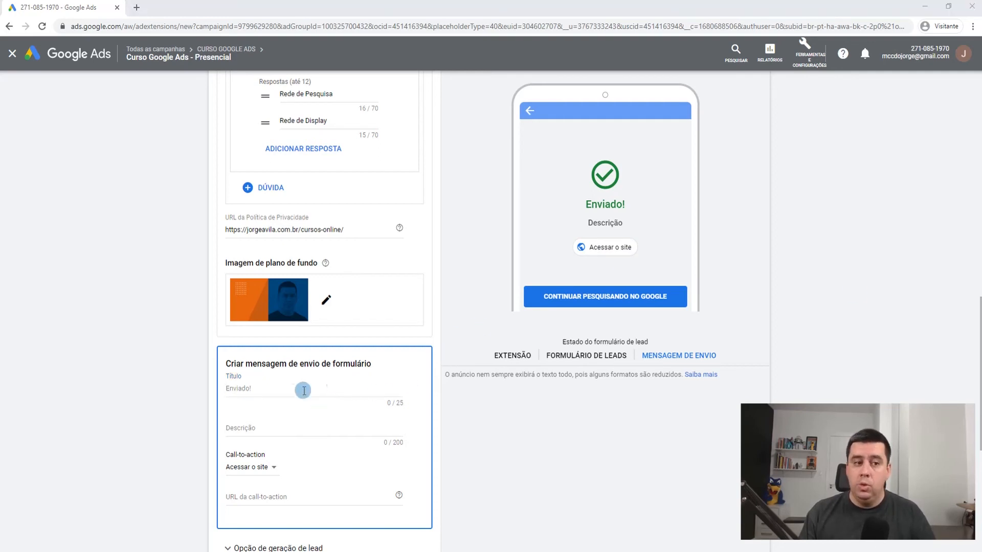
left_click(261, 384)
type("Formulário Enviado!")
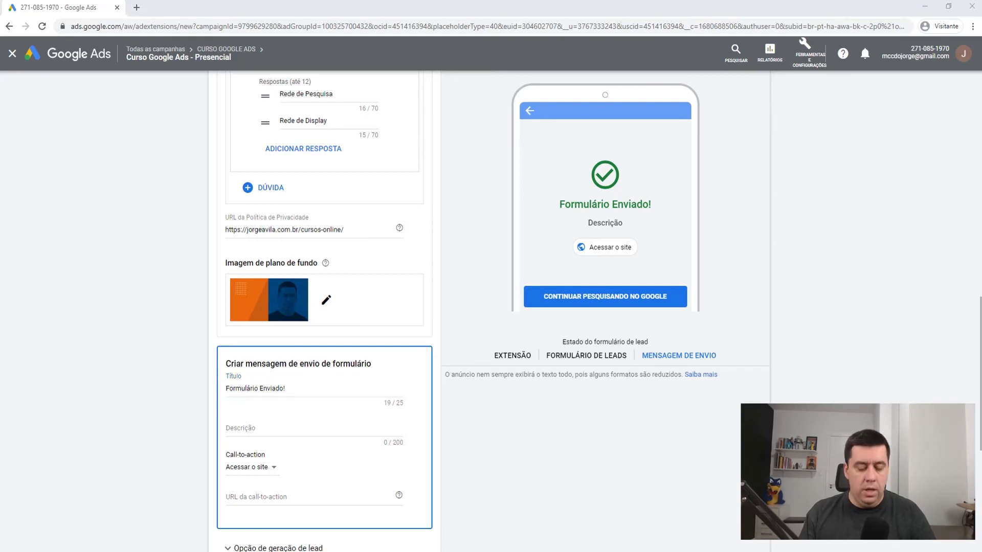
Set the message description to "Seu cadastro foi realizado com sucesso. Em breve nossa equipe entrará em contato com você. Seja bem-vindo (a) ao nosso grupo de alunos."
left_click(293, 431)
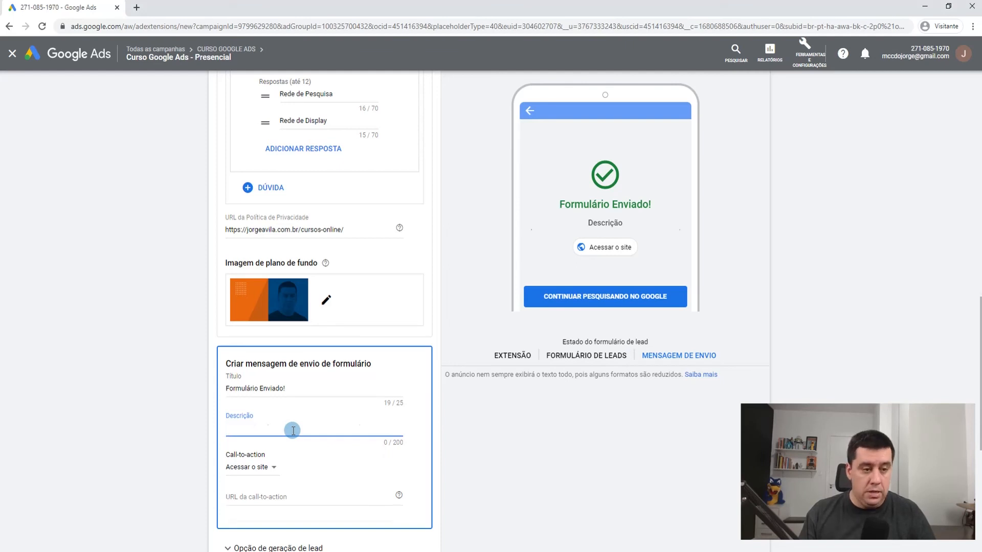
type("Seu cadastro foi realizado com sucesso. Em breve nossa equipe entrará em contato com você. Seja bem-vindo (a) ao nosso grupo de alunos.")
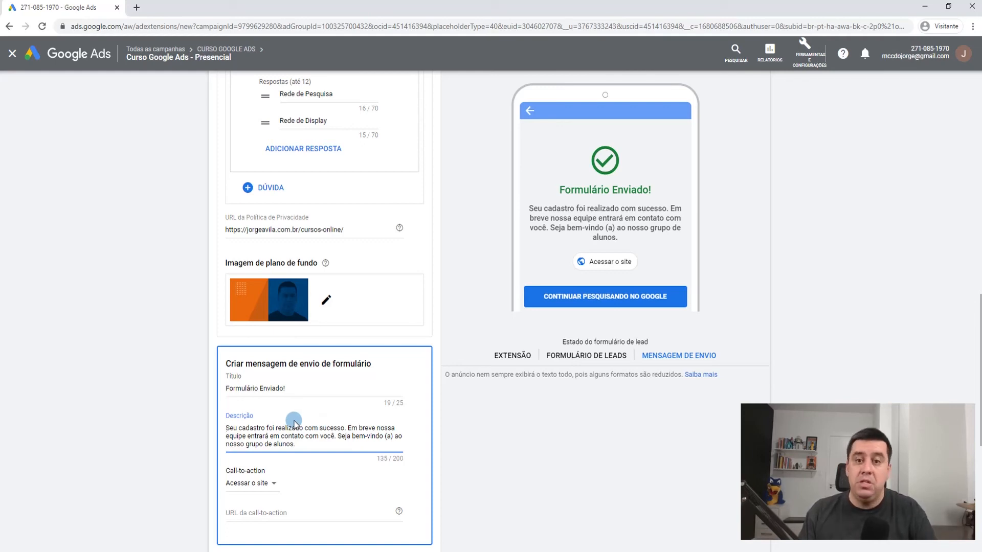
left_click(126, 404)
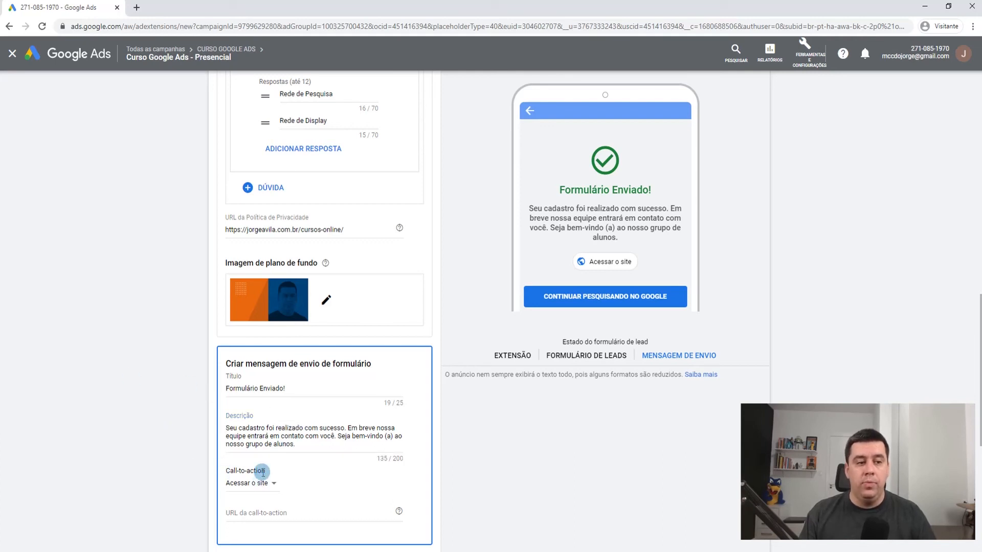
scroll(254, 473, "down", 1)
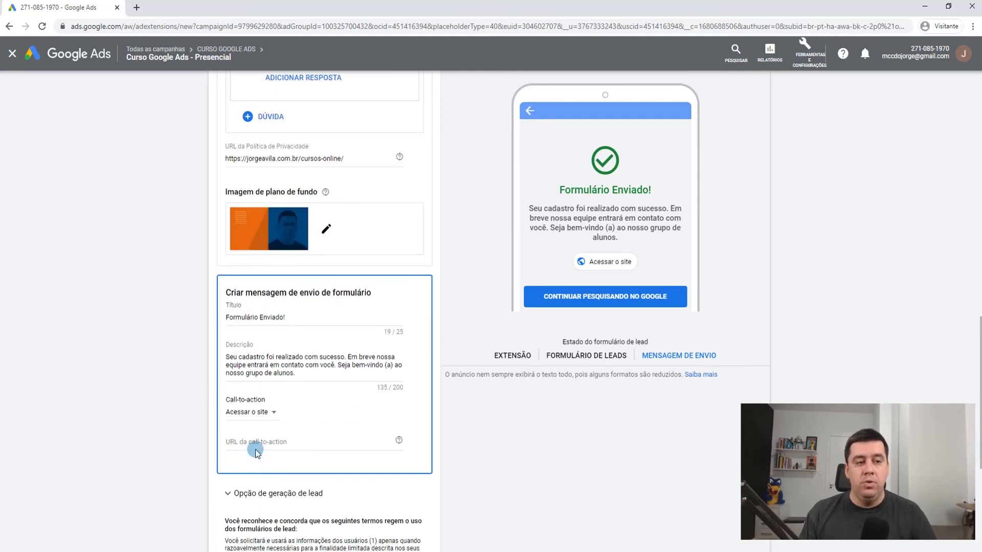
left_click(255, 413)
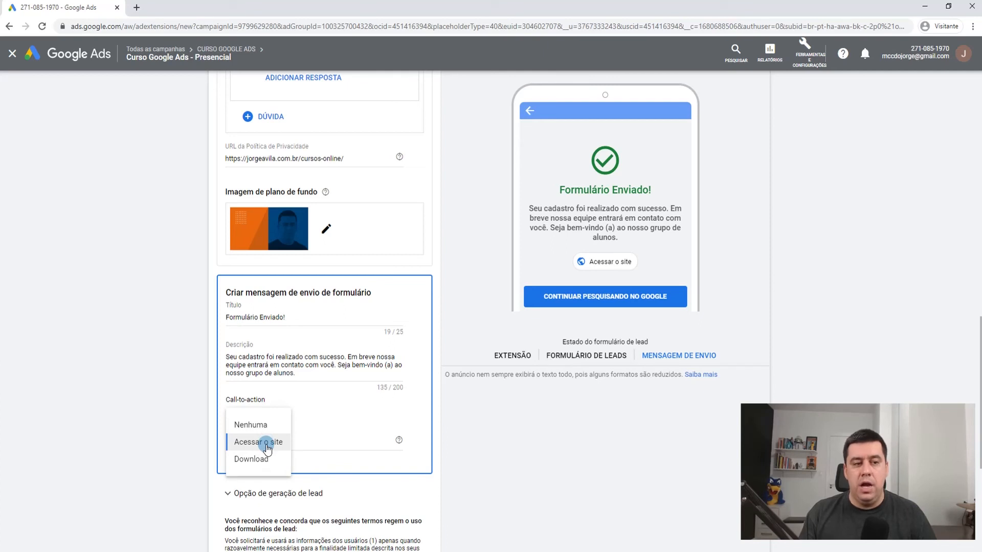
left_click(303, 431)
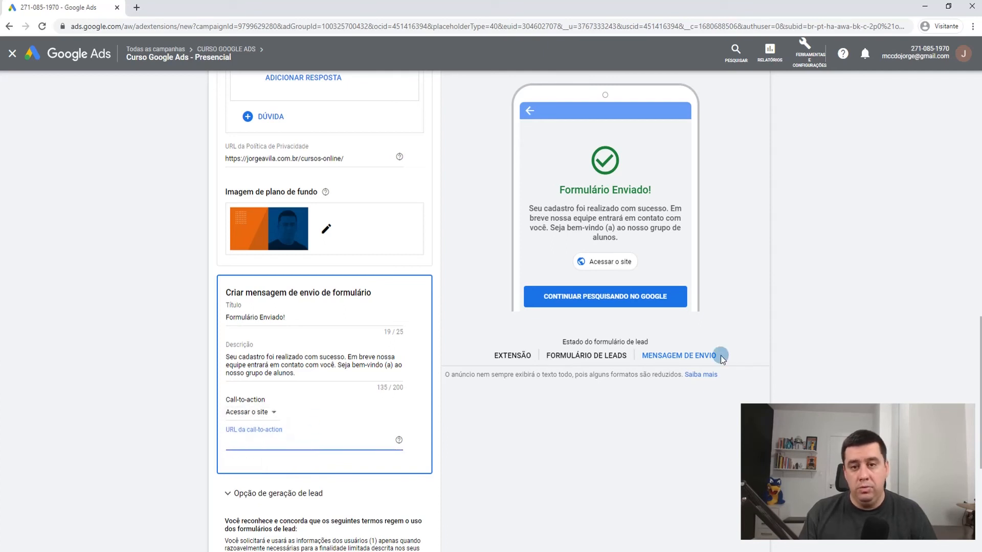
key("alt+Tab")
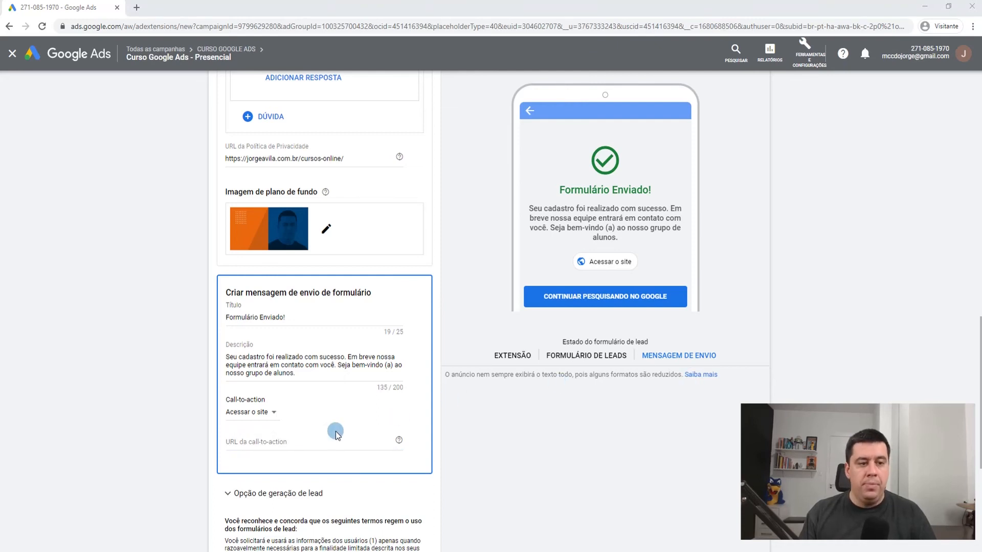
left_click(307, 441)
type("https://jorgeavila.com.br")
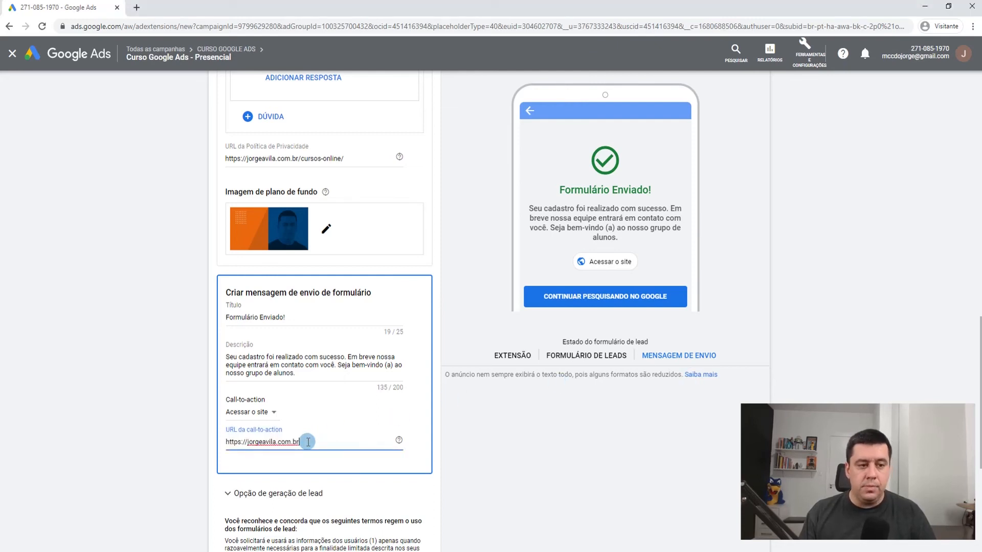
key("Tab")
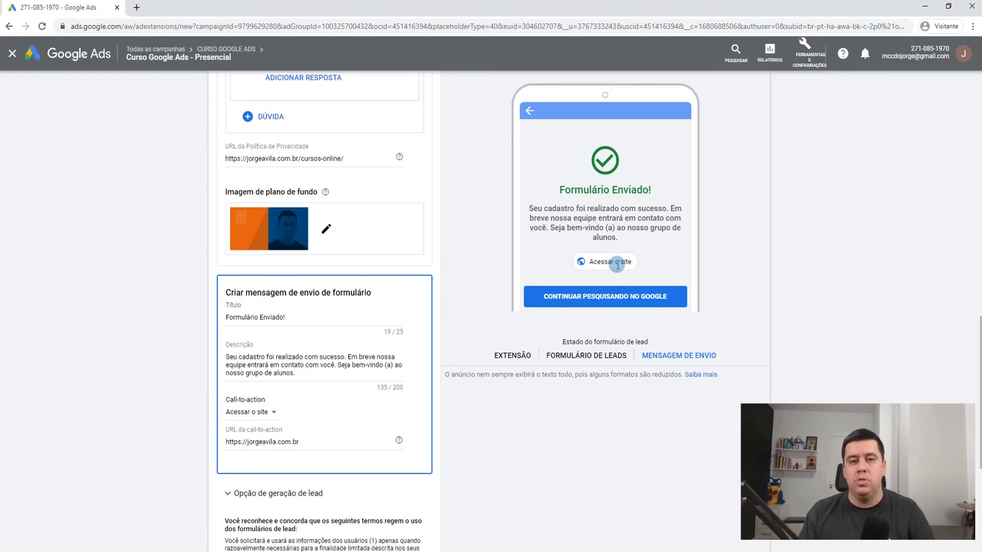
scroll(180, 481, "down", 5)
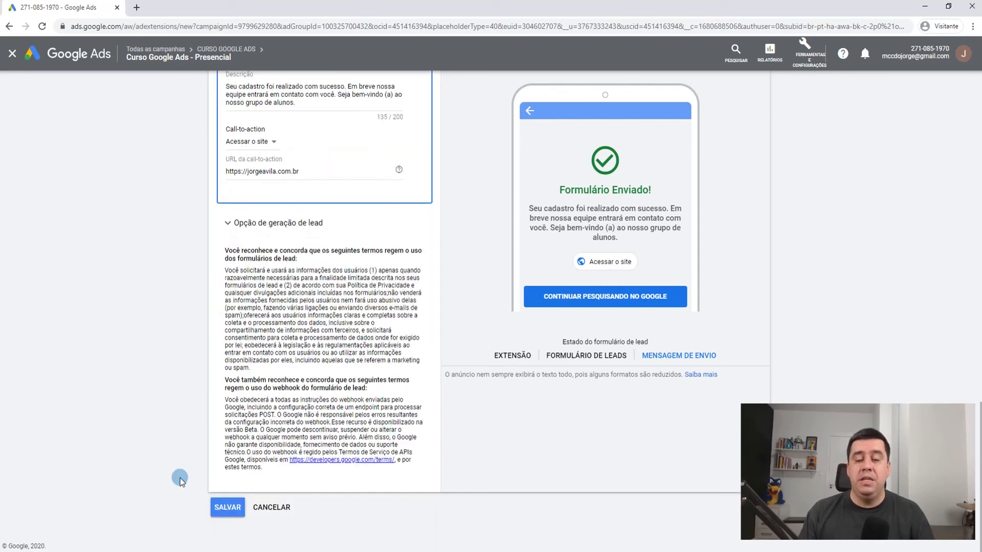
left_click(227, 507)
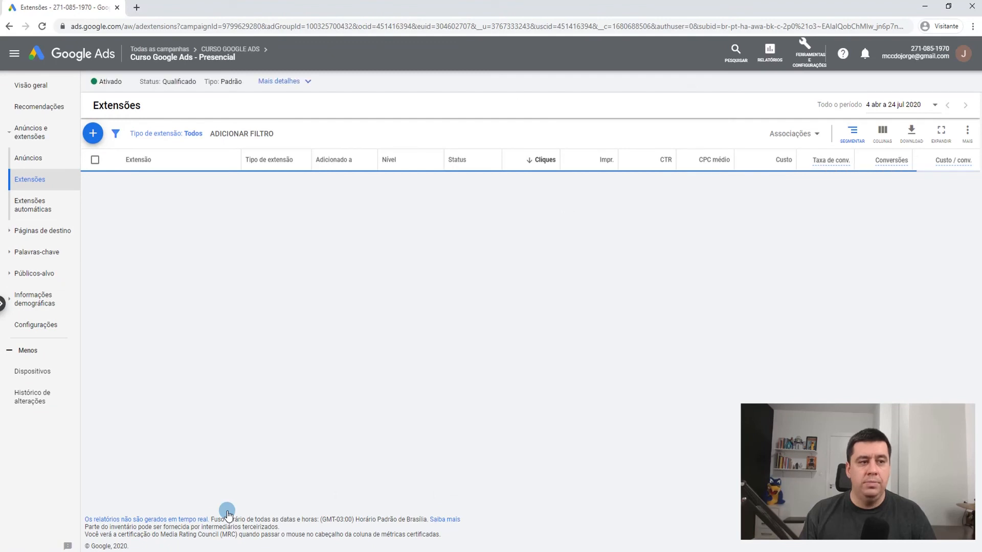